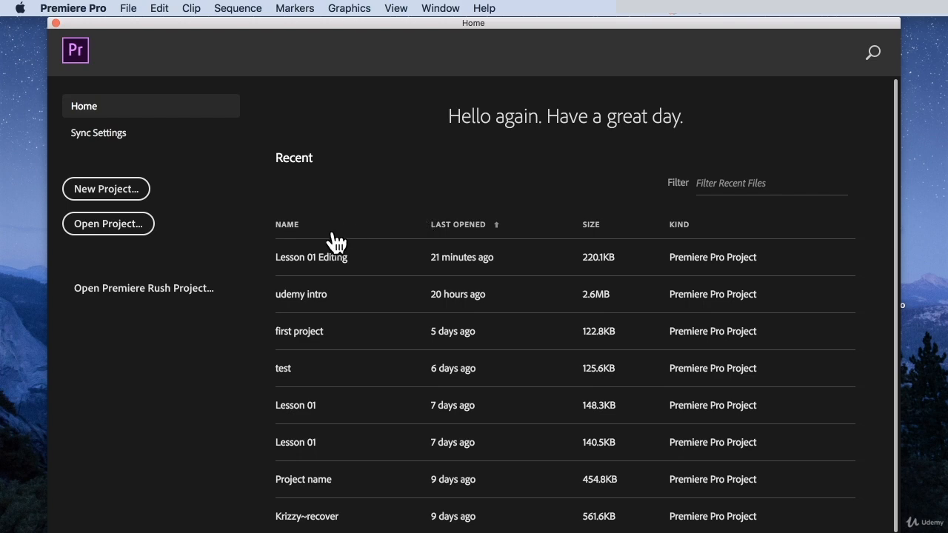
Open the Lesson 01 Editing project from the recent files and pick a workspace layout.
left_click(393, 265)
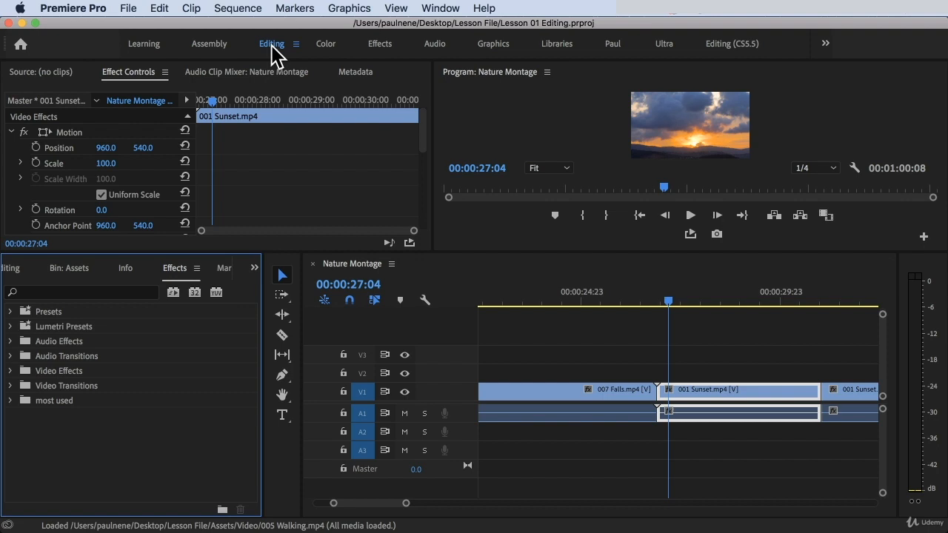
left_click(448, 8)
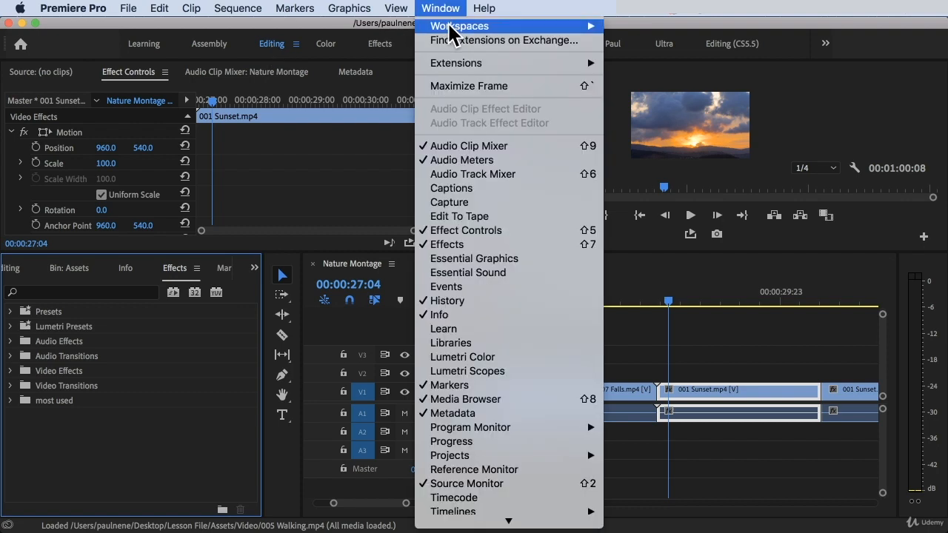
mouse_move(461, 31)
left_click(652, 86)
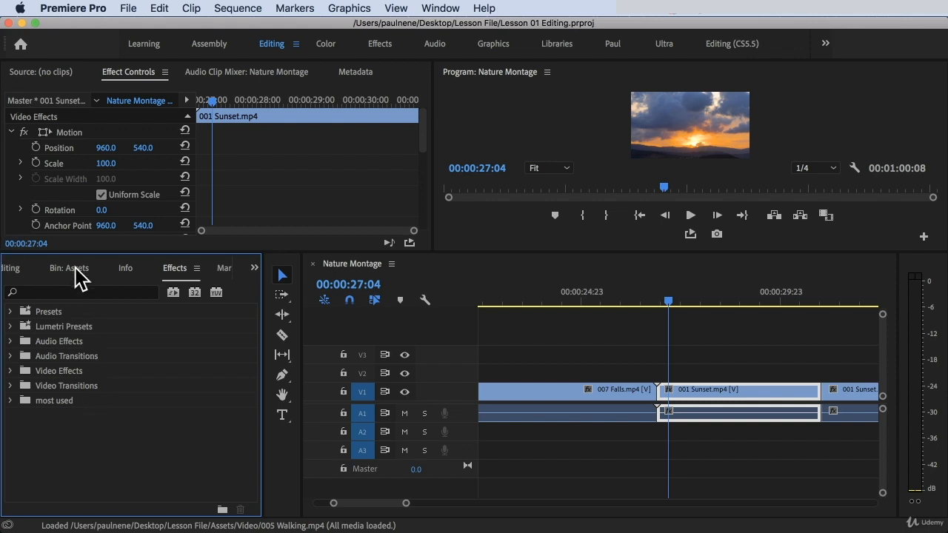
Open the Project panel and list the other panels grouped with it.
key("shift+1")
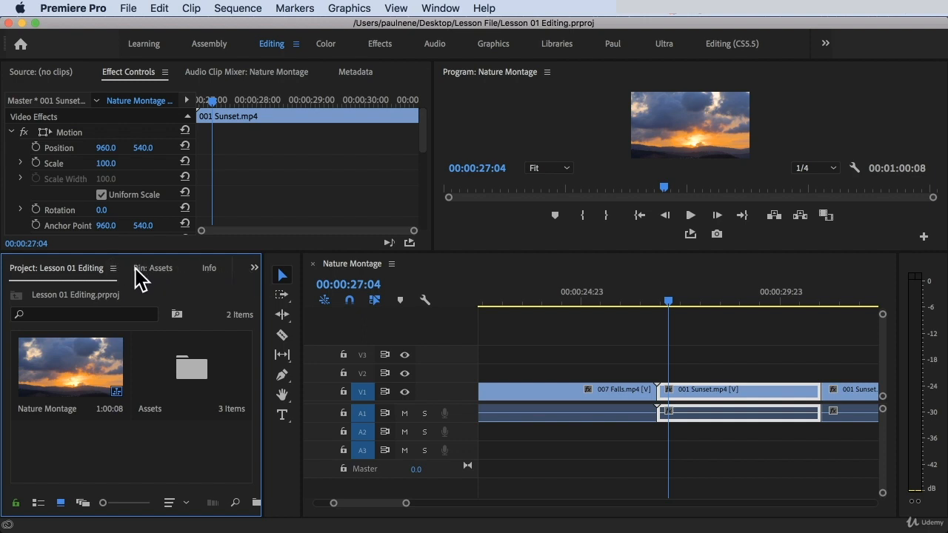
left_click(255, 268)
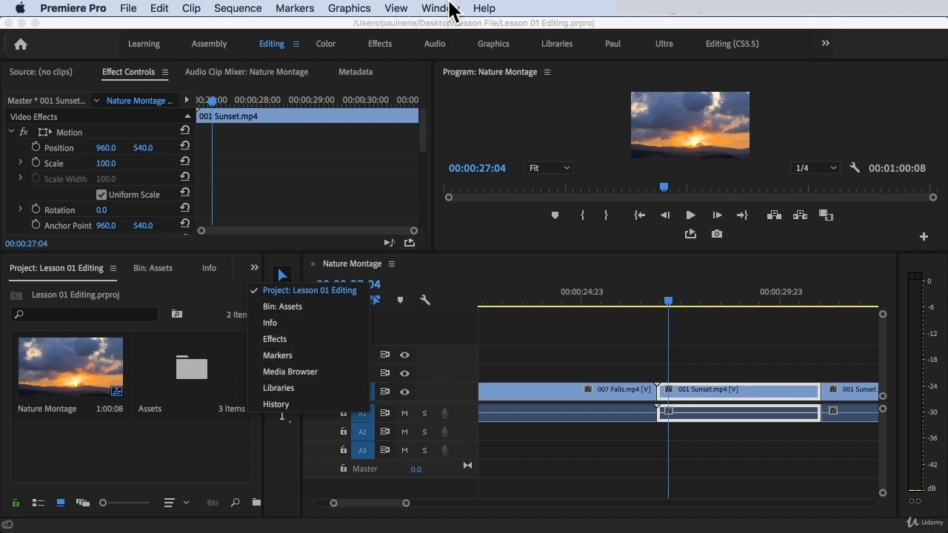
Bring the Effects and Effect Controls panels back to the front.
left_click(448, 8)
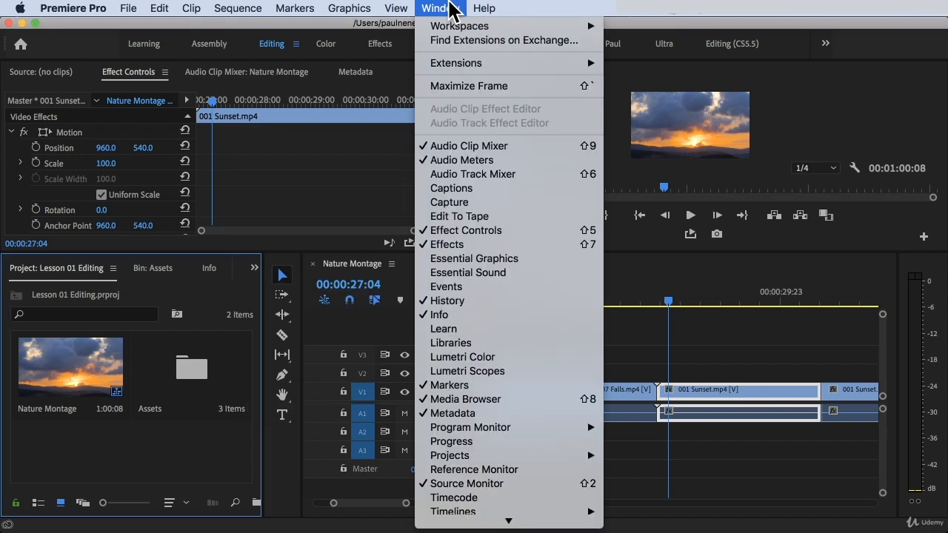
left_click(447, 245)
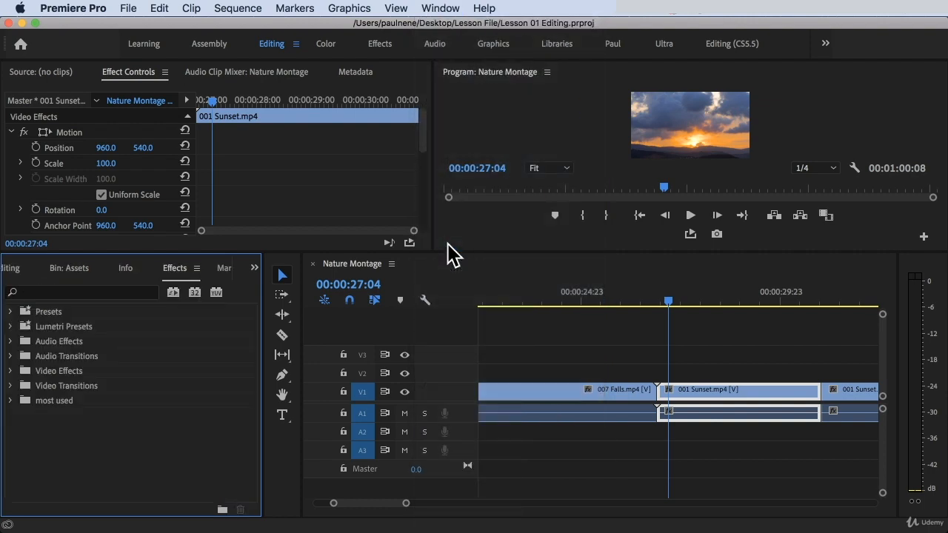
left_click(433, 8)
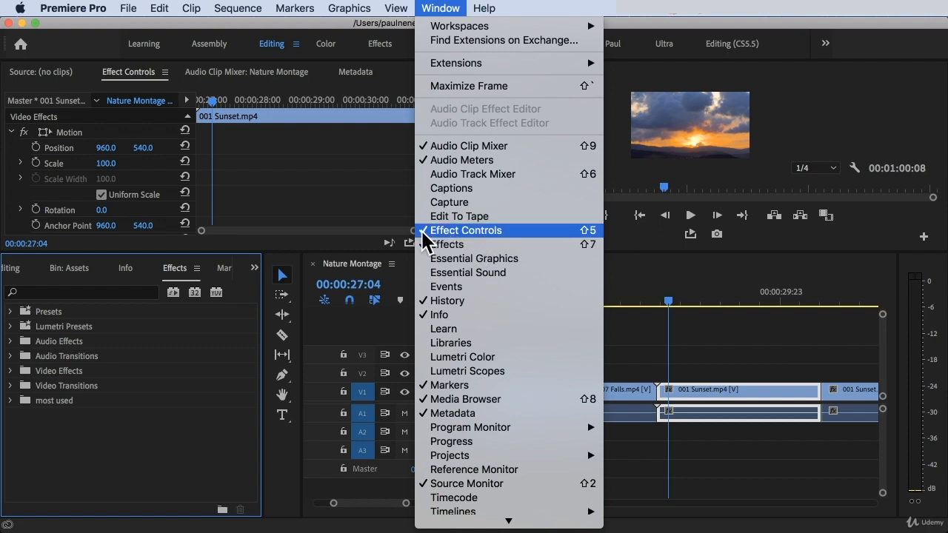
left_click(510, 230)
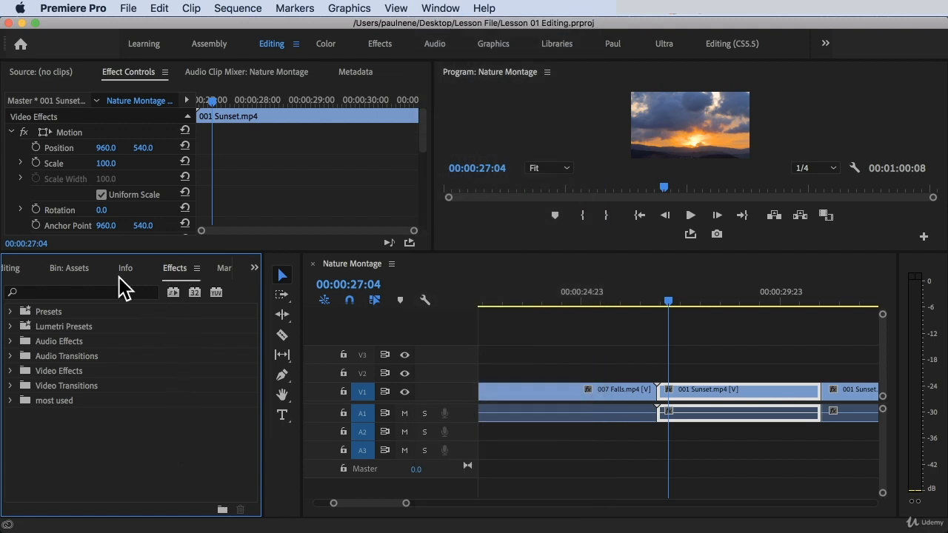
Try applying a Cross Dissolve from the Video Transitions Dissolve folder to the 007 Falls / 001 Sunset cut, then undo it.
left_click(11, 386)
scroll(74, 437, "down", 2)
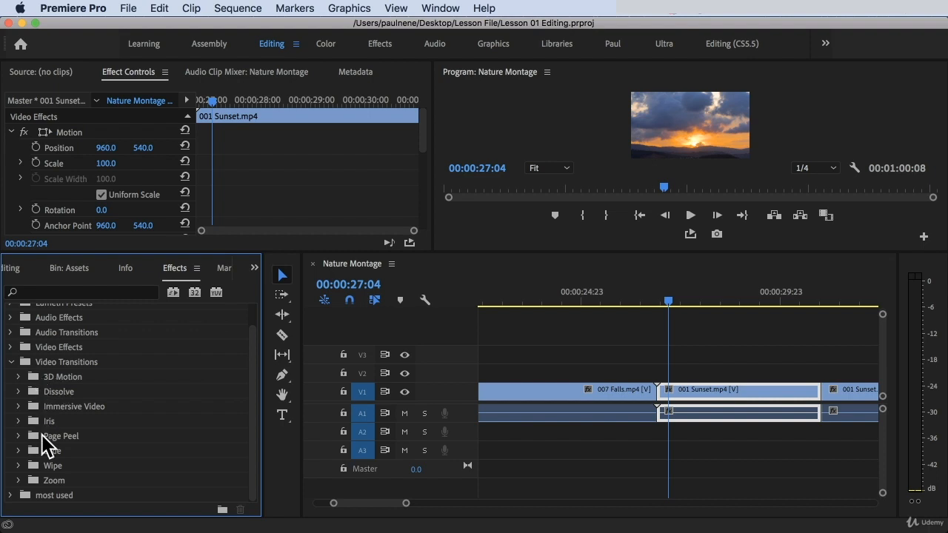
left_click(20, 392)
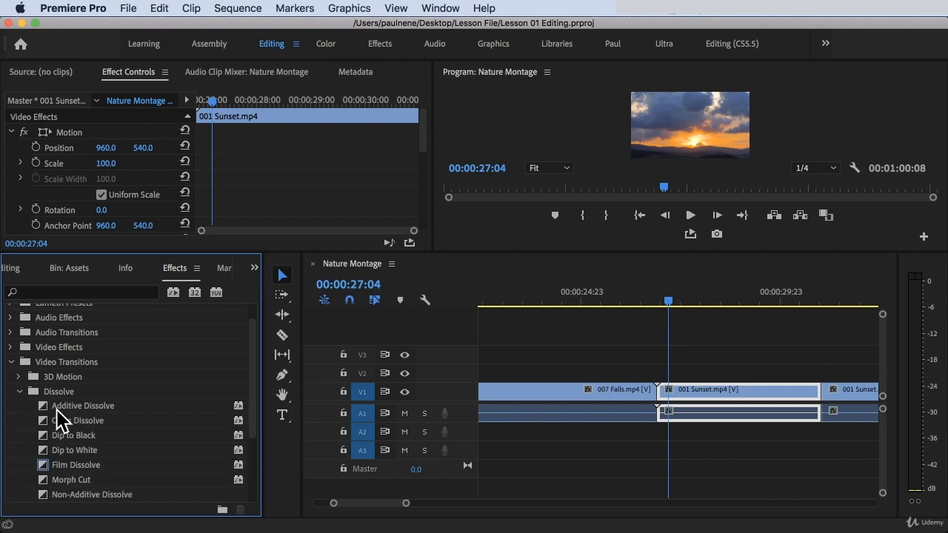
scroll(64, 460, "down", 2)
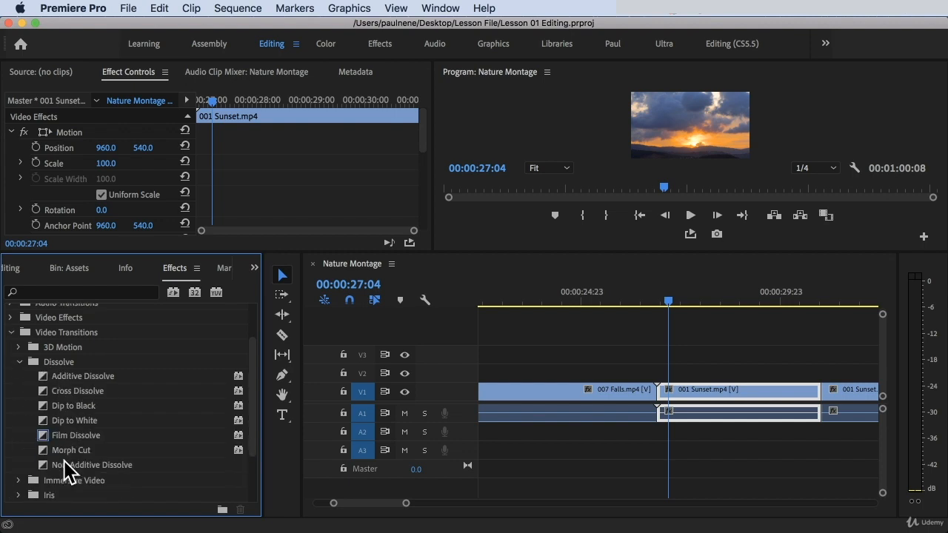
left_click(71, 391)
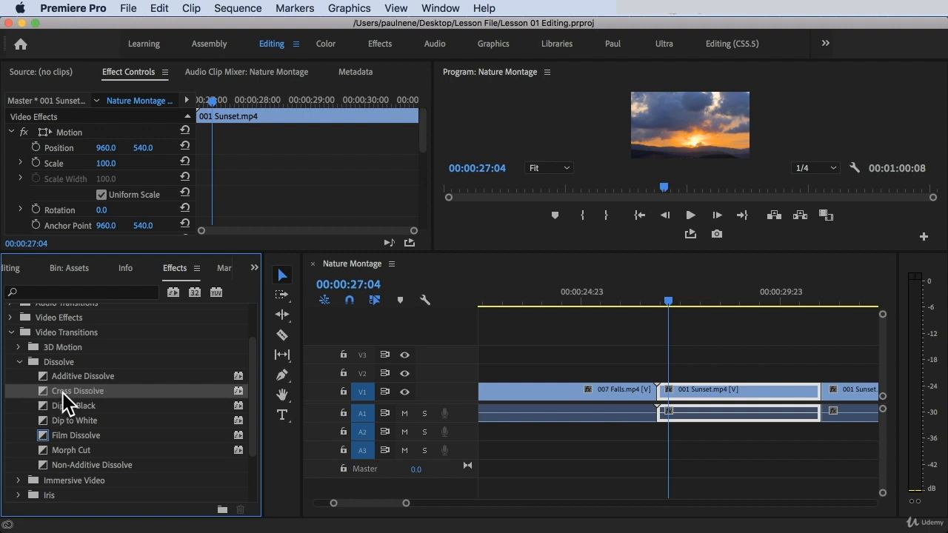
left_click_drag(63, 394, 658, 393)
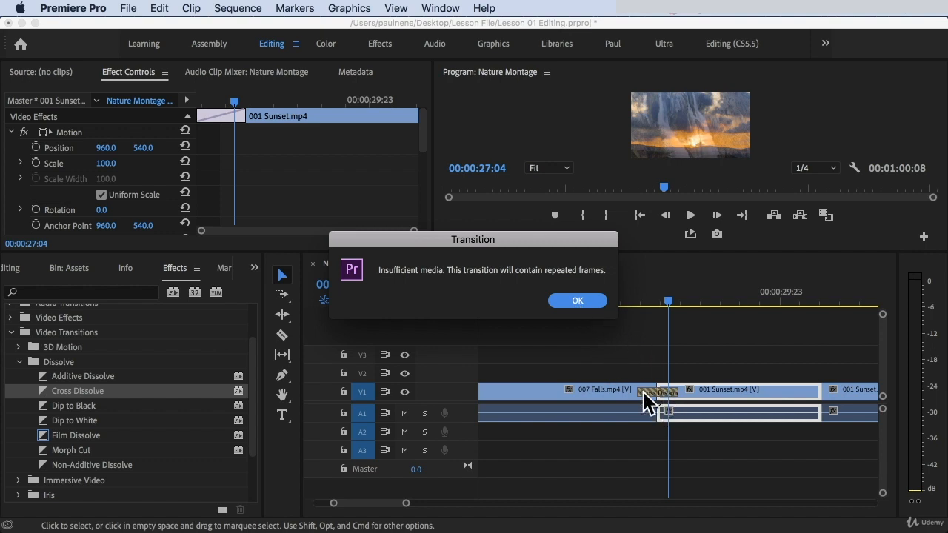
left_click(580, 301)
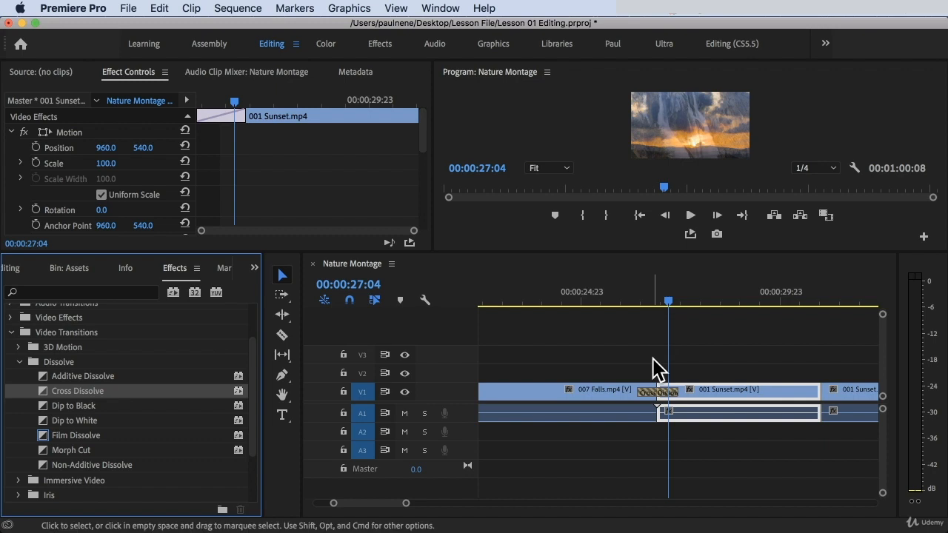
key("minus")
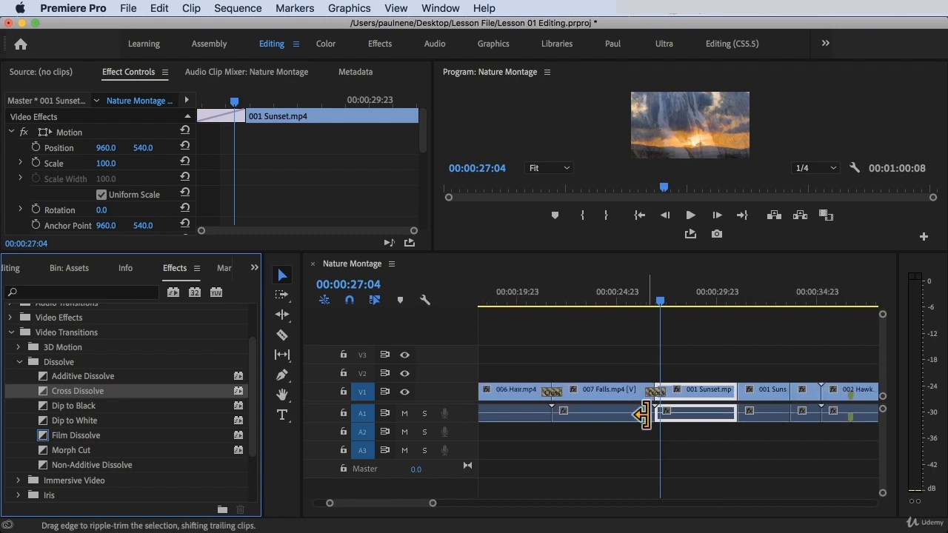
key("super+z")
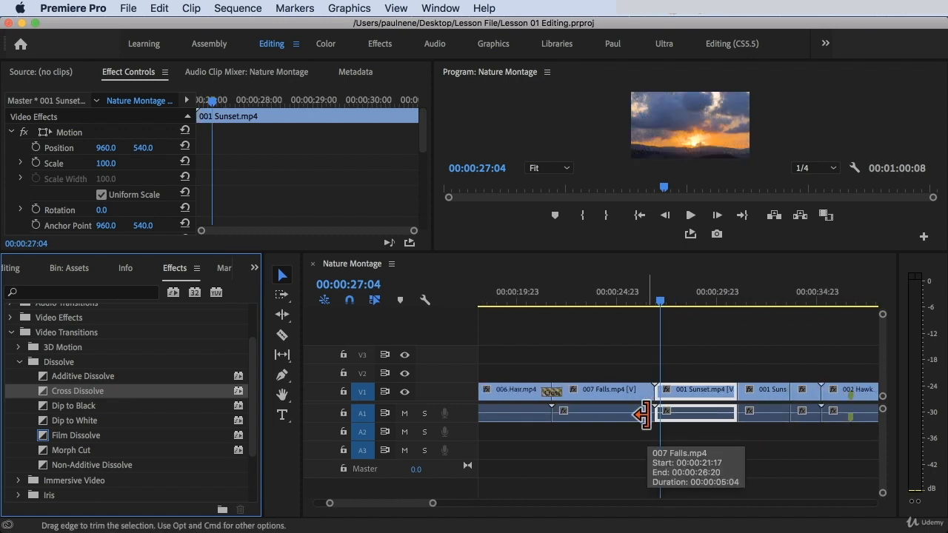
Shorten the end of the 007 Falls clip by trimming its out point earlier.
left_click(646, 393)
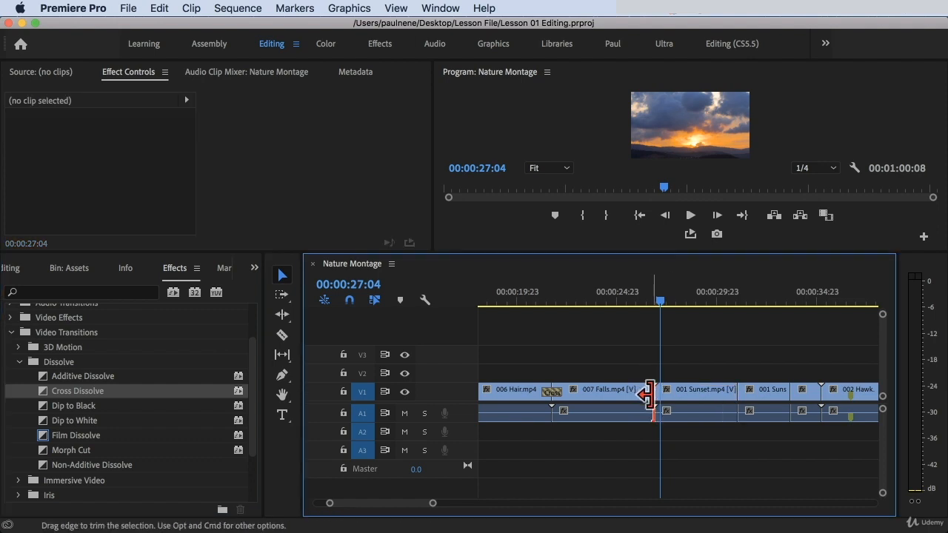
left_click_drag(659, 309, 632, 303)
scroll(533, 391, "down", 4, "alt")
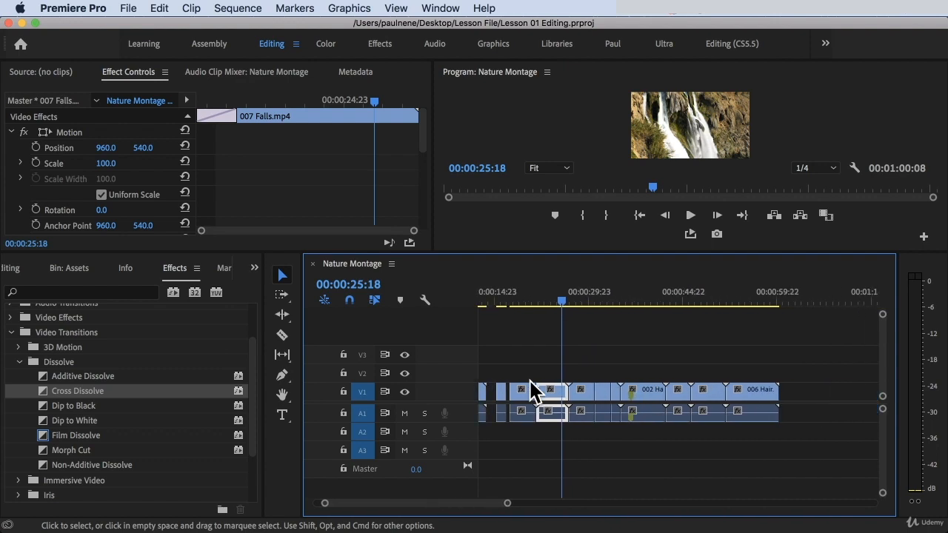
scroll(551, 386, "up", 4, "alt")
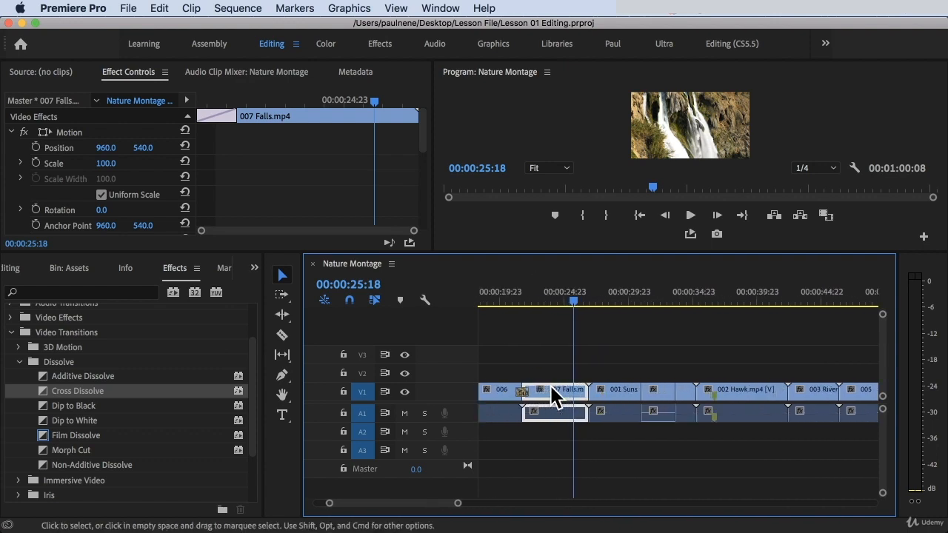
left_click(599, 300)
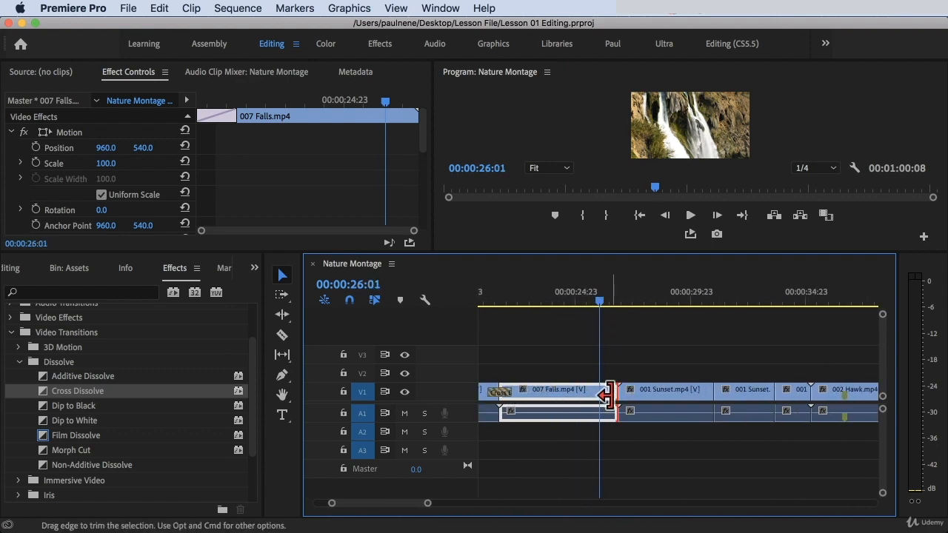
left_click_drag(607, 395, 586, 391)
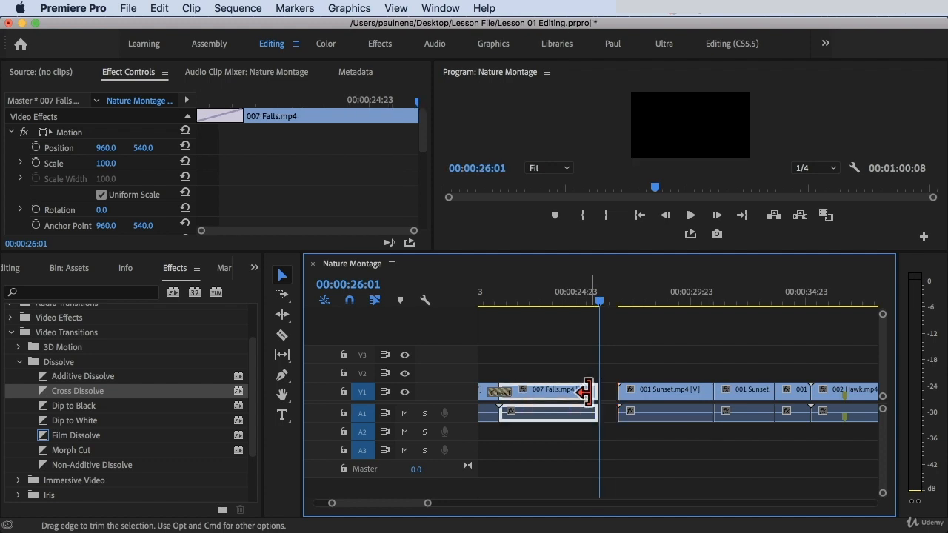
Trim the start of the 001 Sunset clip slightly later.
left_click(605, 293)
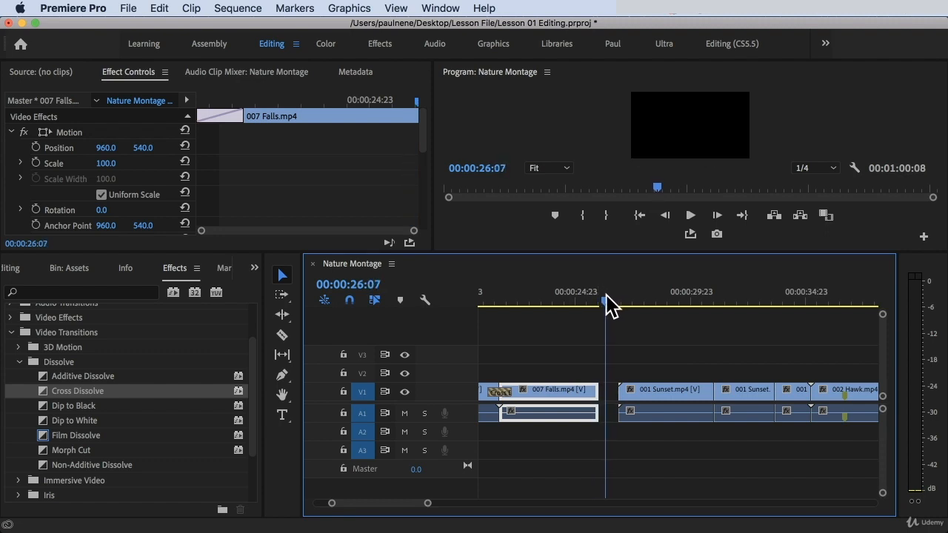
left_click_drag(606, 295, 618, 306)
left_click(630, 400)
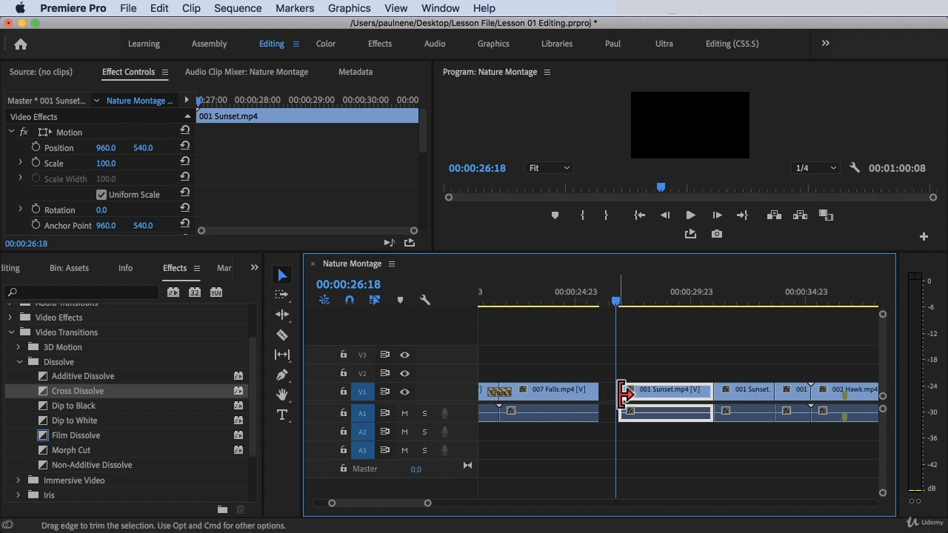
left_click_drag(622, 393, 636, 394)
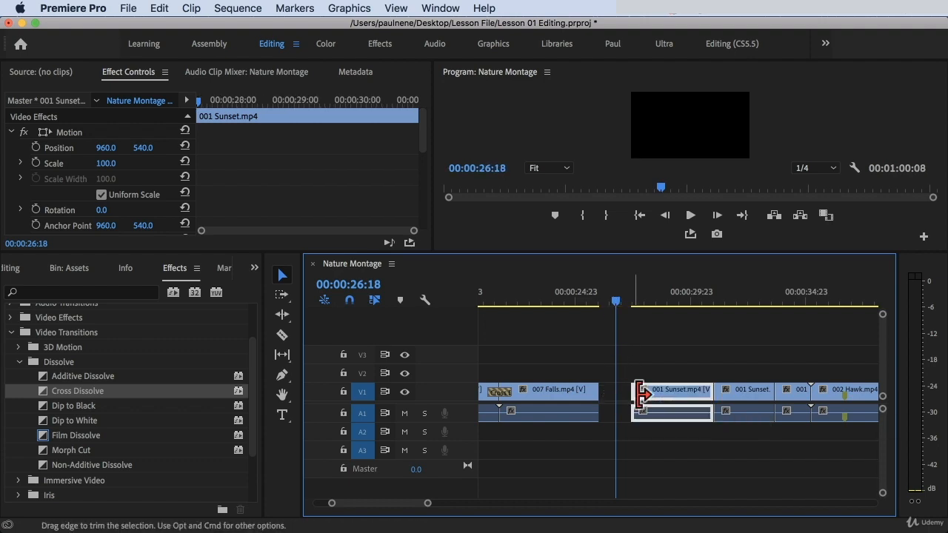
Delete the gap between the 007 Falls and 001 Sunset clips.
left_click(575, 300)
left_click(606, 393)
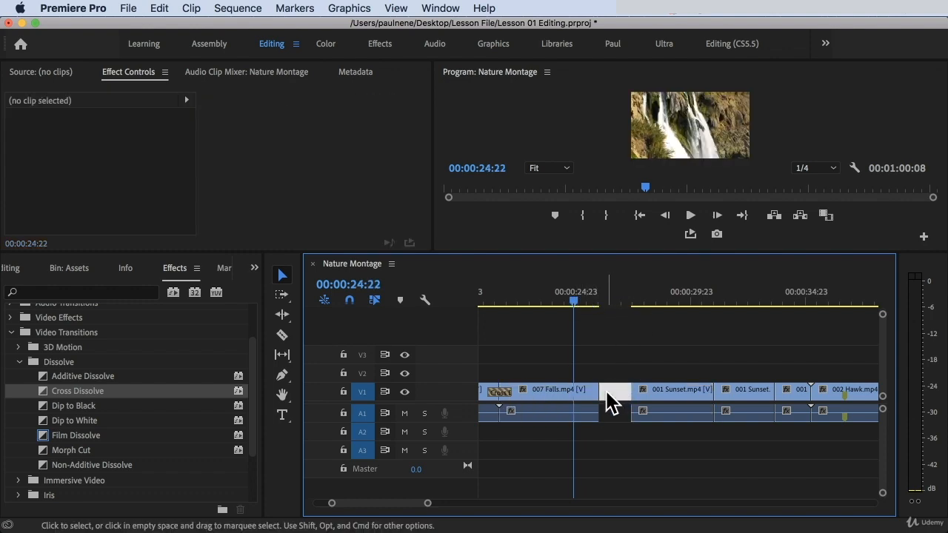
key("Delete")
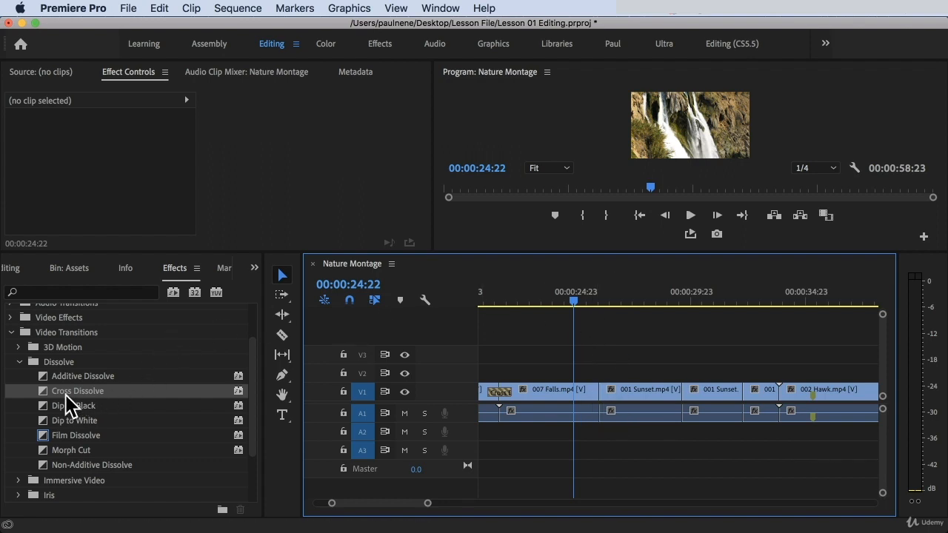
Apply a Cross Dissolve transition to the cut between 007 Falls and 001 Sunset.
left_click_drag(65, 392, 598, 391)
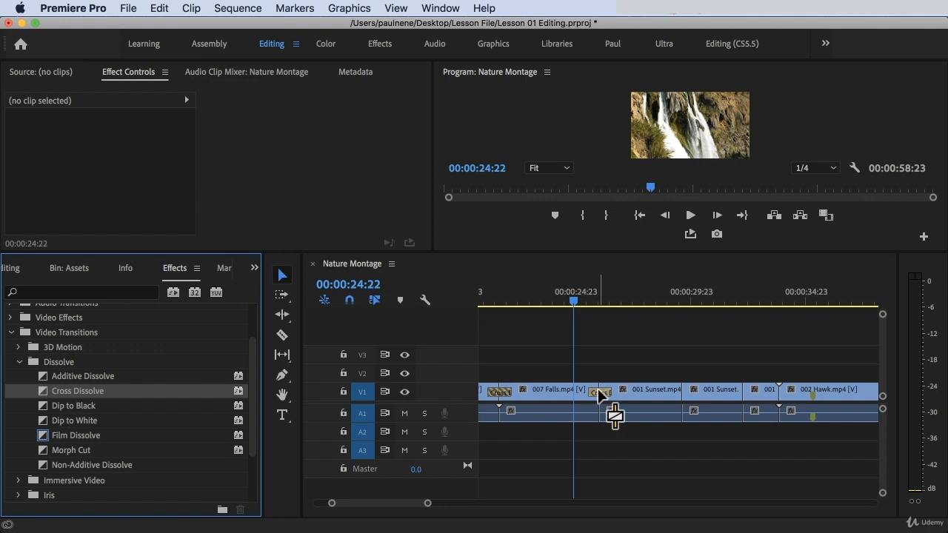
left_click_drag(599, 396, 597, 381)
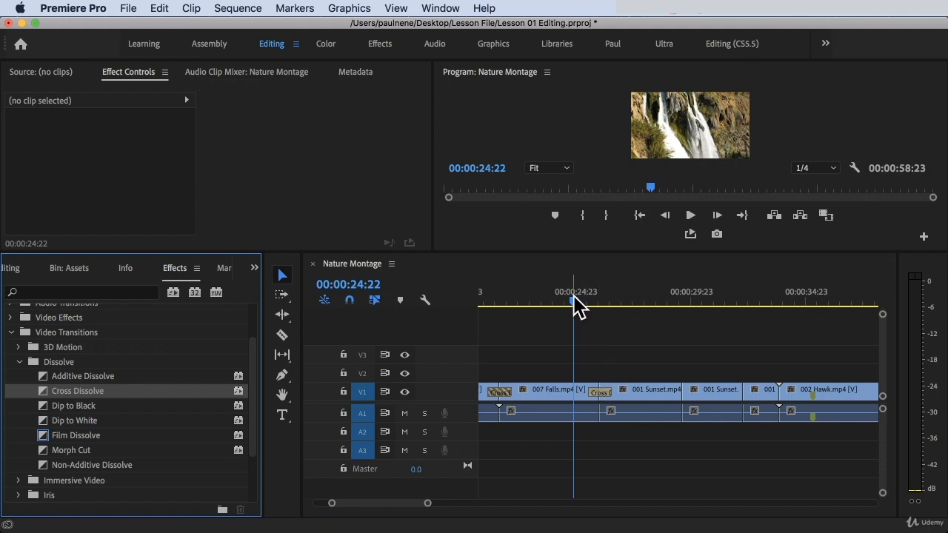
Play back the cut between 007 Falls and 001 Sunset to review the dissolve.
left_click(575, 302)
key("space")
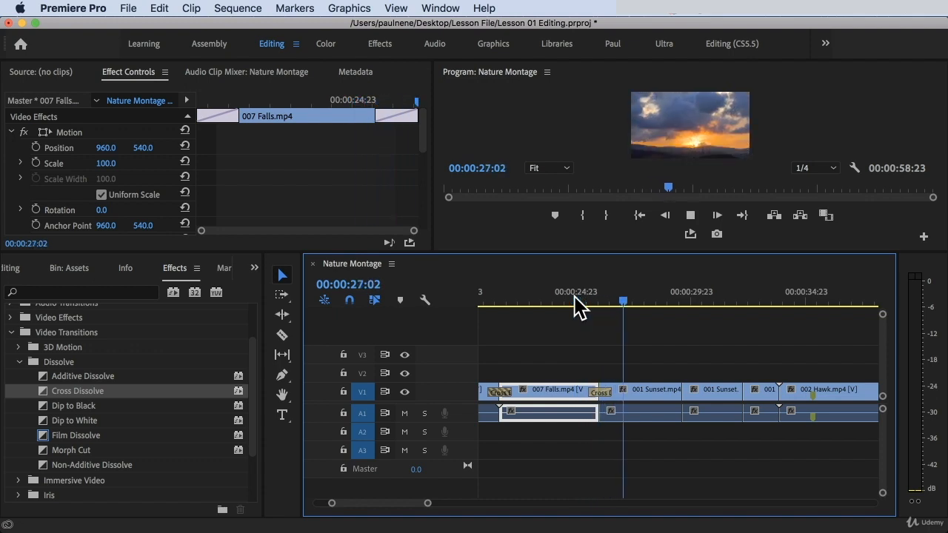
key("space")
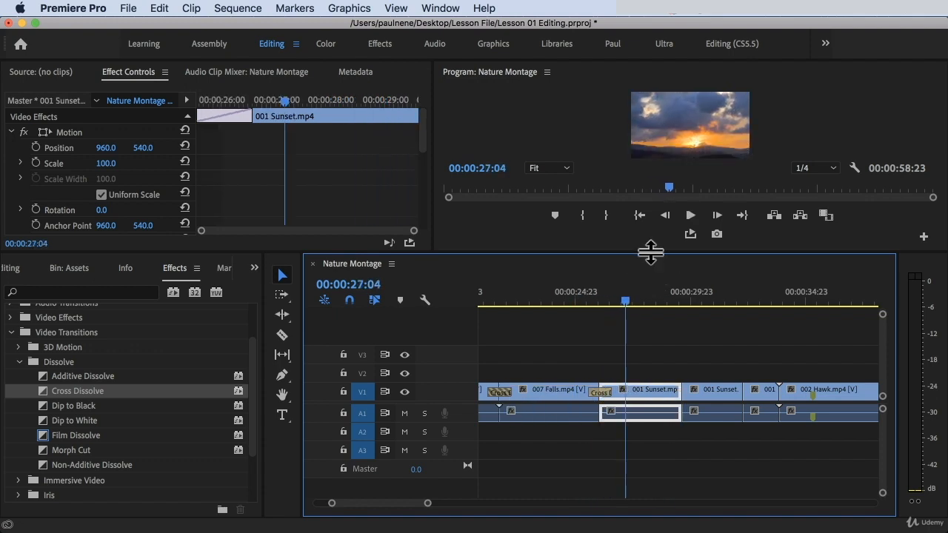
left_click_drag(650, 252, 653, 300)
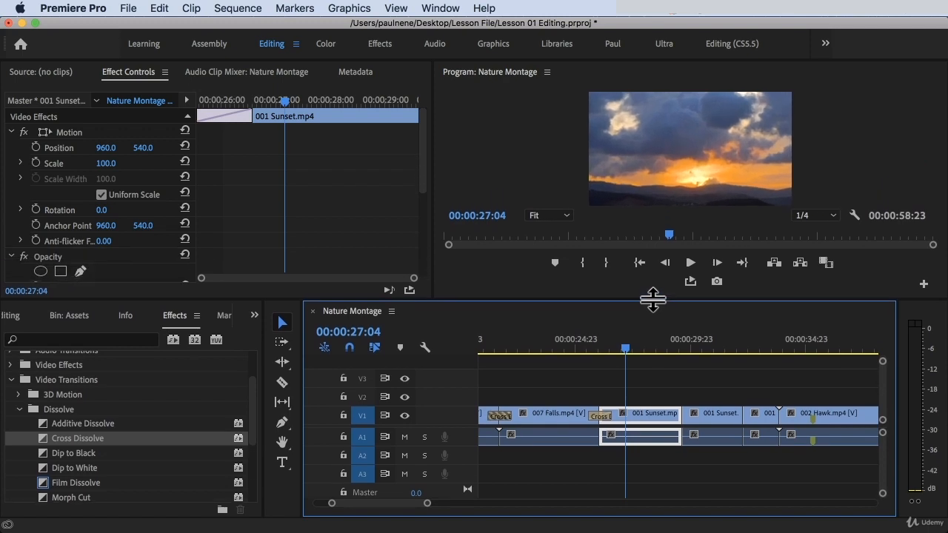
left_click(584, 348)
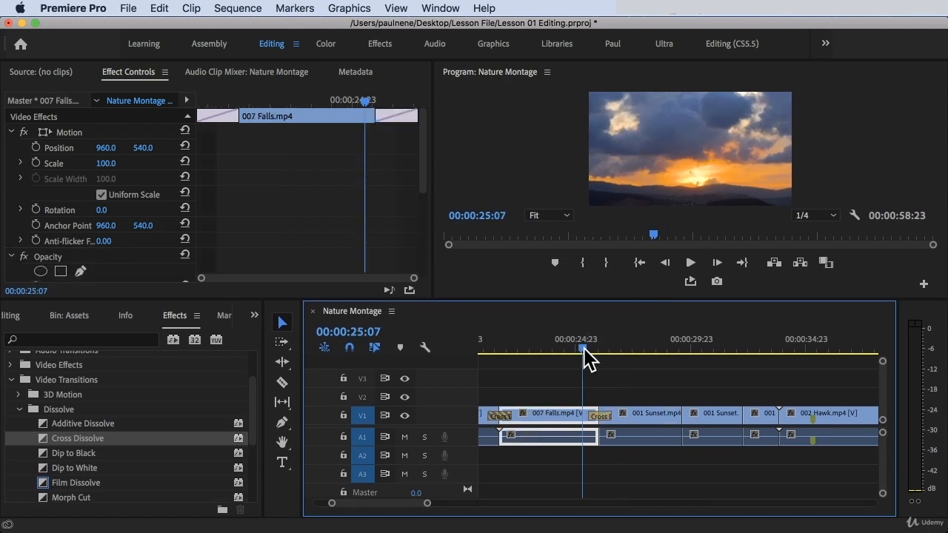
key("space")
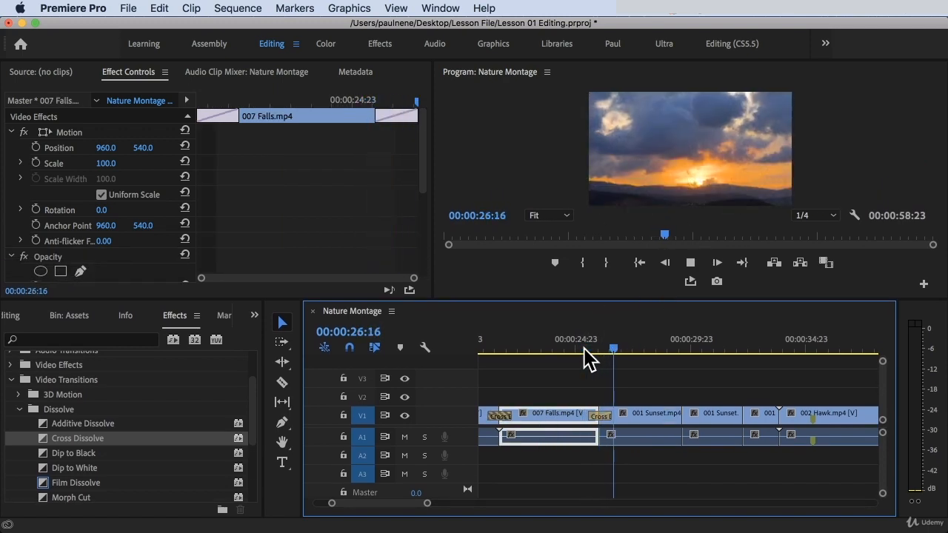
key("space")
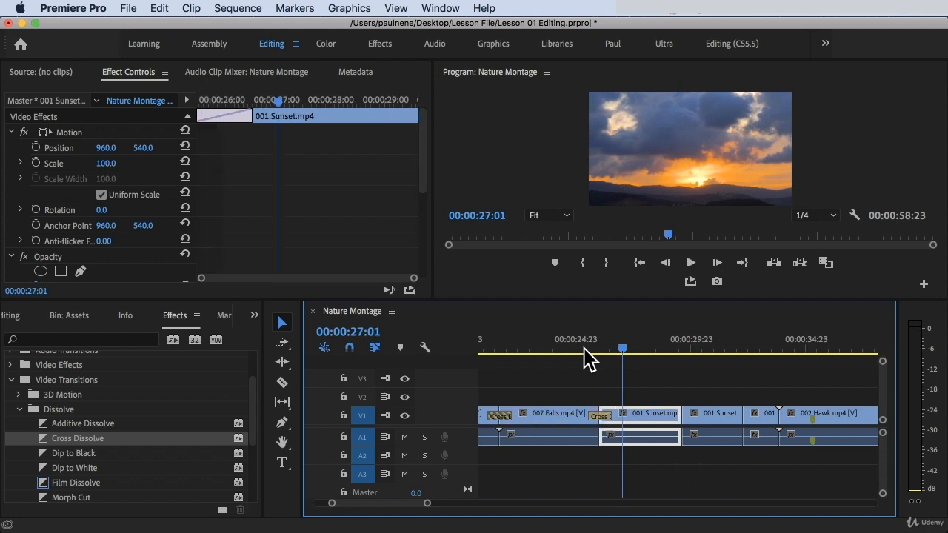
left_click(575, 345)
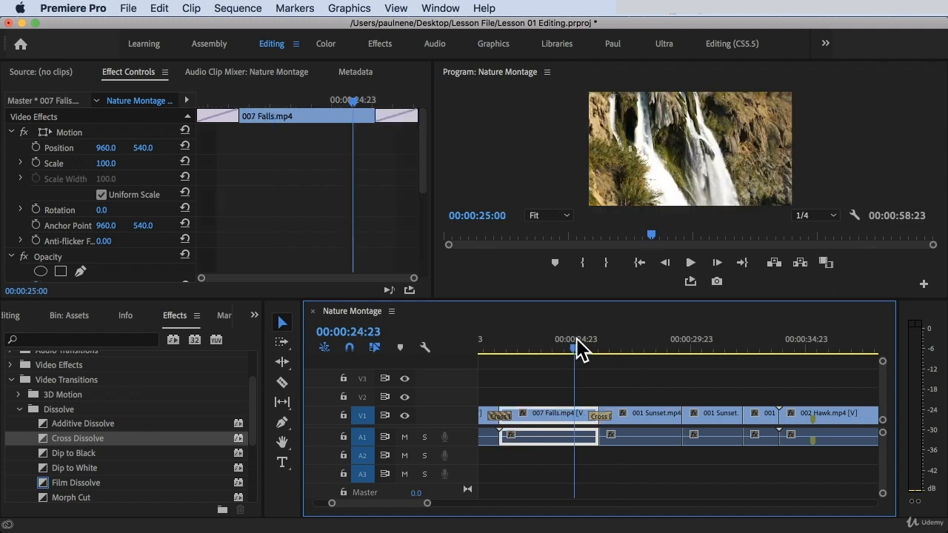
Shorten the Cross Dissolve between 007 Falls and 001 Sunset to about 17 frames and play it back.
left_click(603, 417)
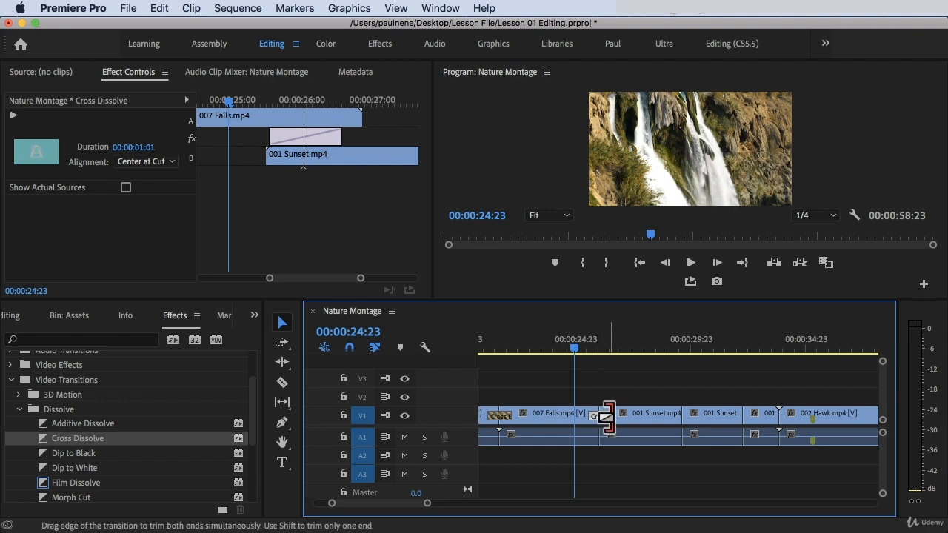
left_click_drag(606, 419, 632, 413)
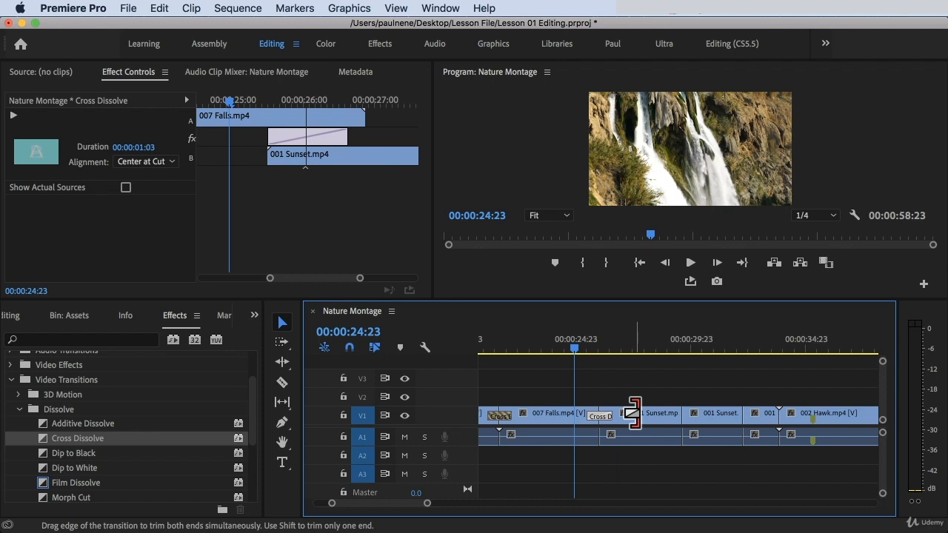
scroll(598, 420, "up", 3)
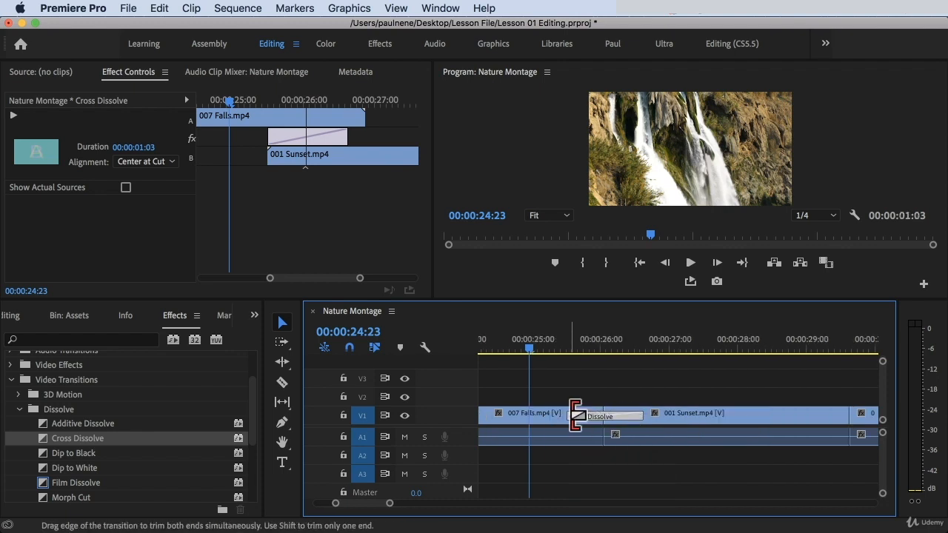
left_click_drag(575, 415, 590, 415)
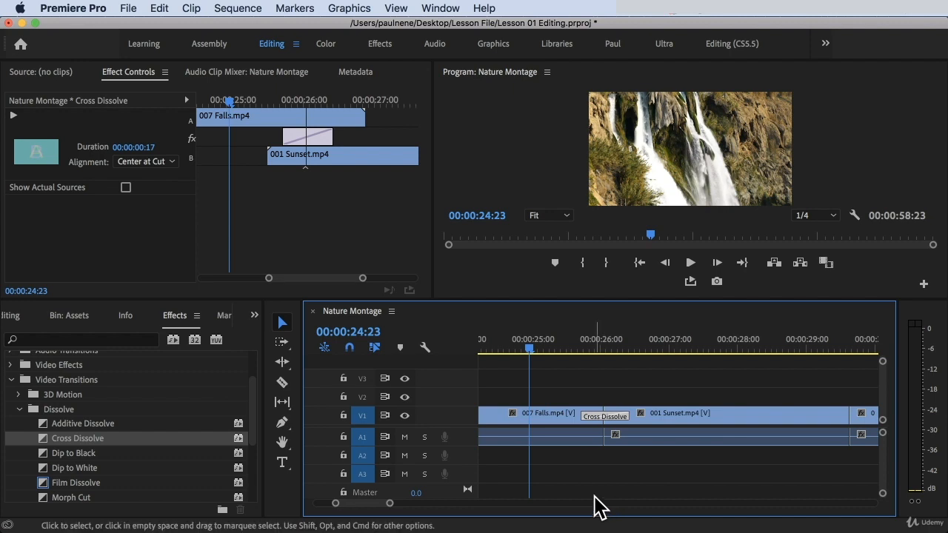
key("space")
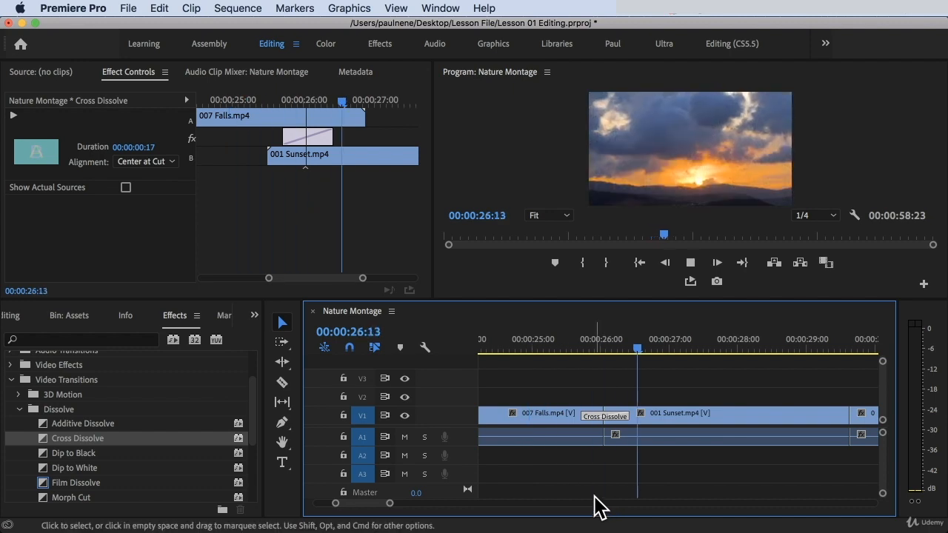
key("space")
Lengthen the Cross Dissolve back to about 1 second 3 frames and play the cut back from before it.
left_click(605, 415)
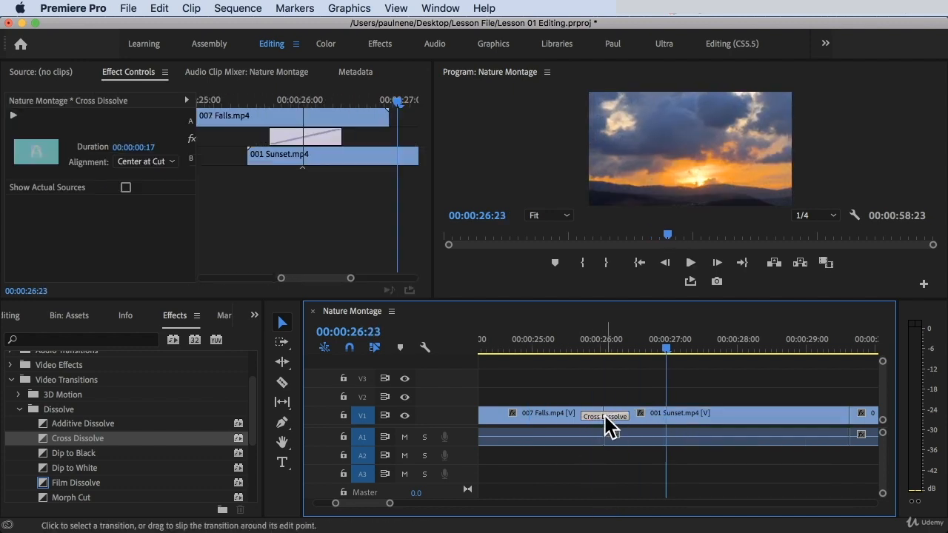
left_click_drag(594, 414, 565, 416)
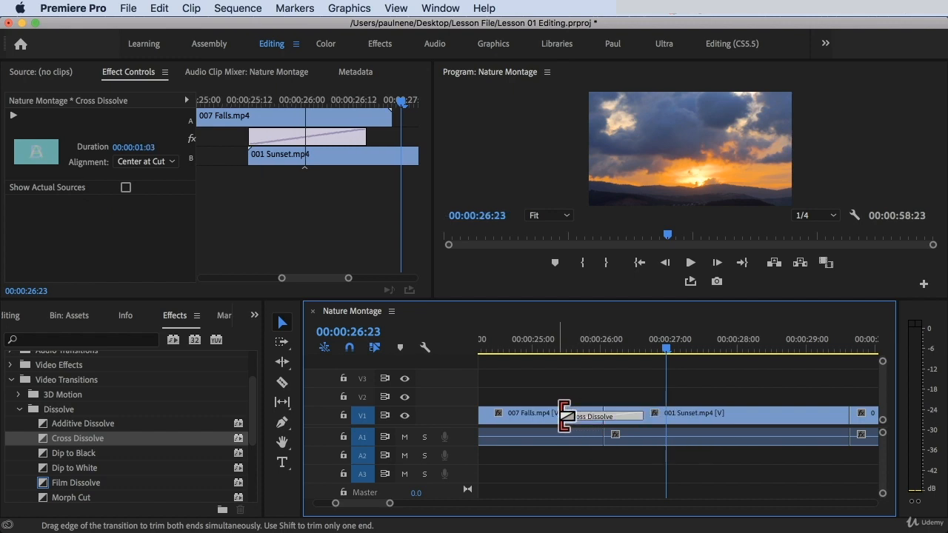
left_click(553, 334)
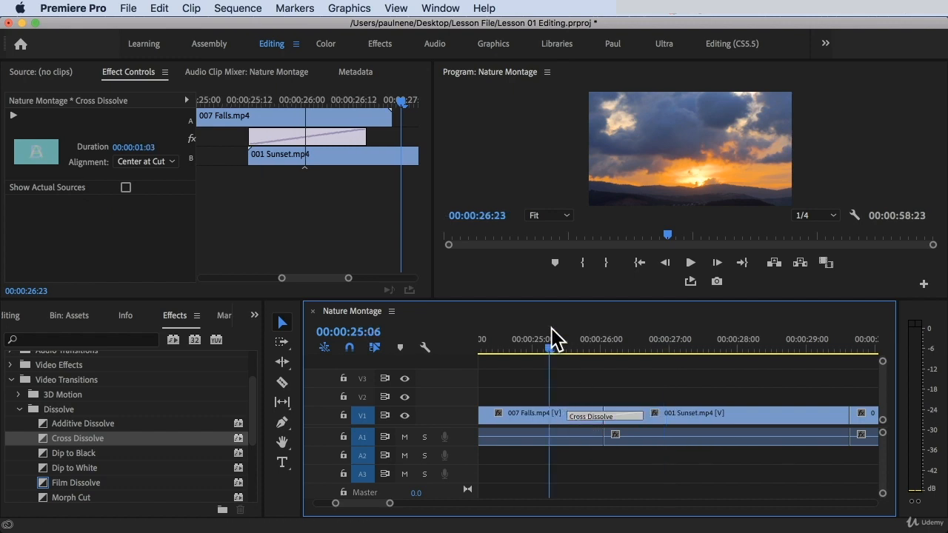
key("space")
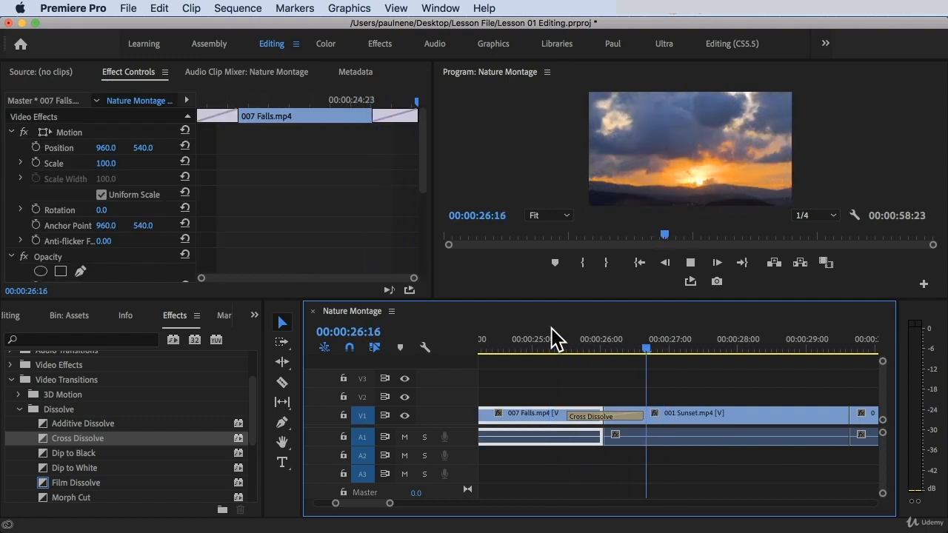
key("space")
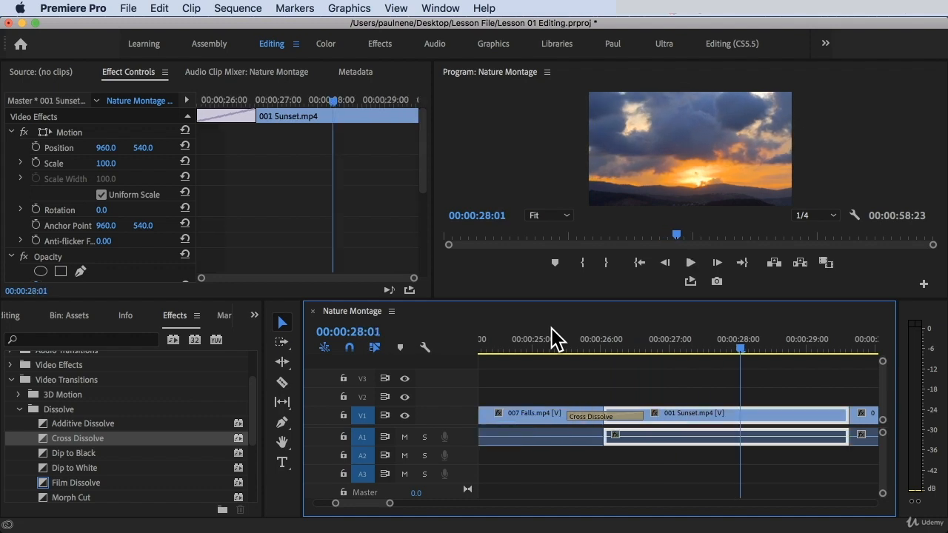
Enlarge the Video 1 and Audio 1 track heights to show clip thumbnails in the timeline.
left_click(562, 339)
left_click(622, 385)
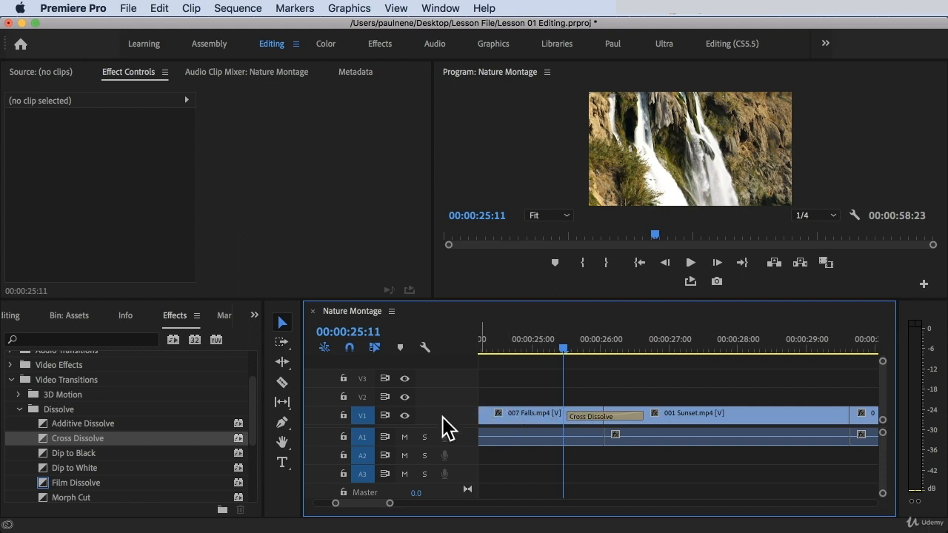
double_click(442, 417)
double_click(452, 417)
double_click(452, 419)
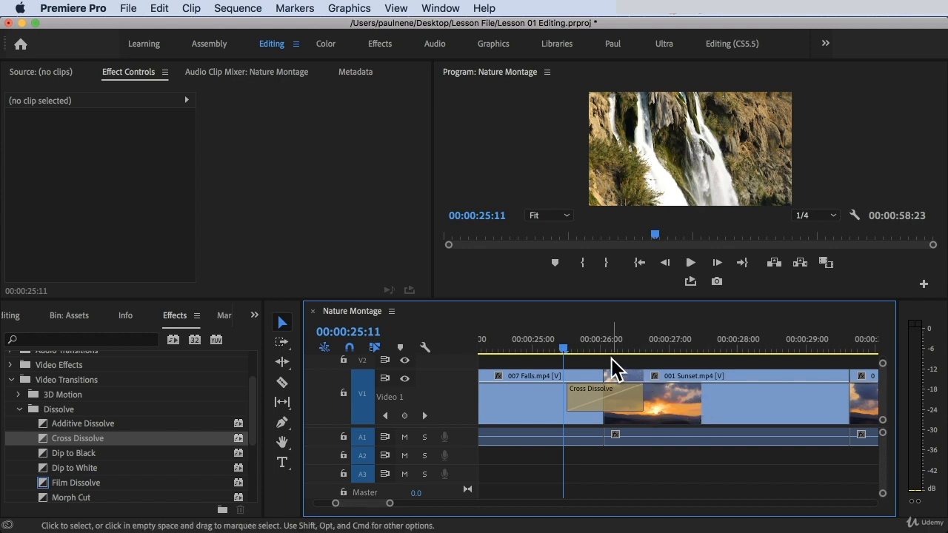
double_click(444, 393)
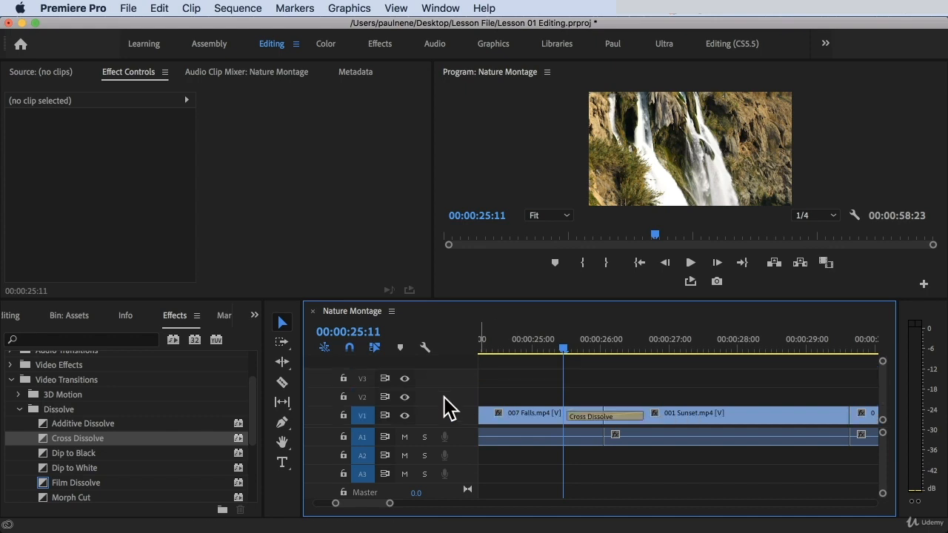
double_click(448, 418)
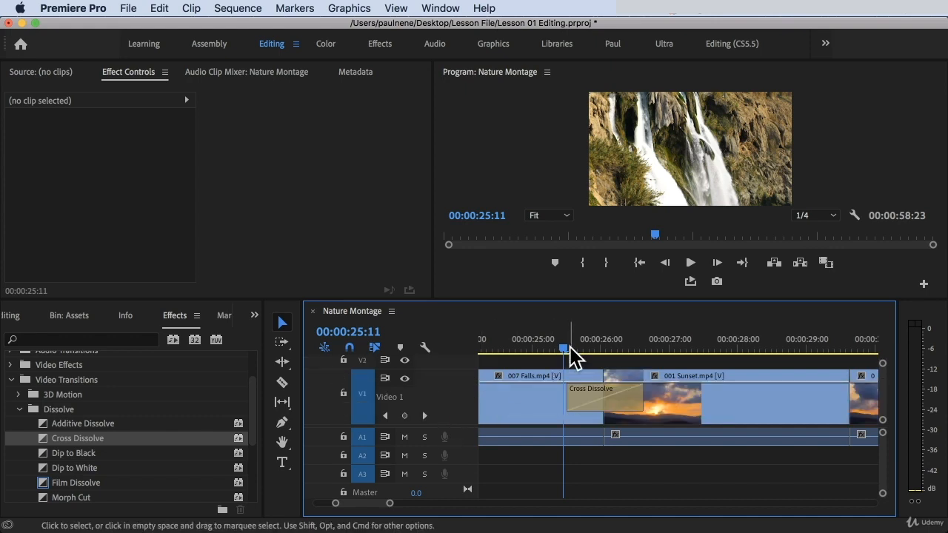
left_click_drag(567, 345, 545, 349)
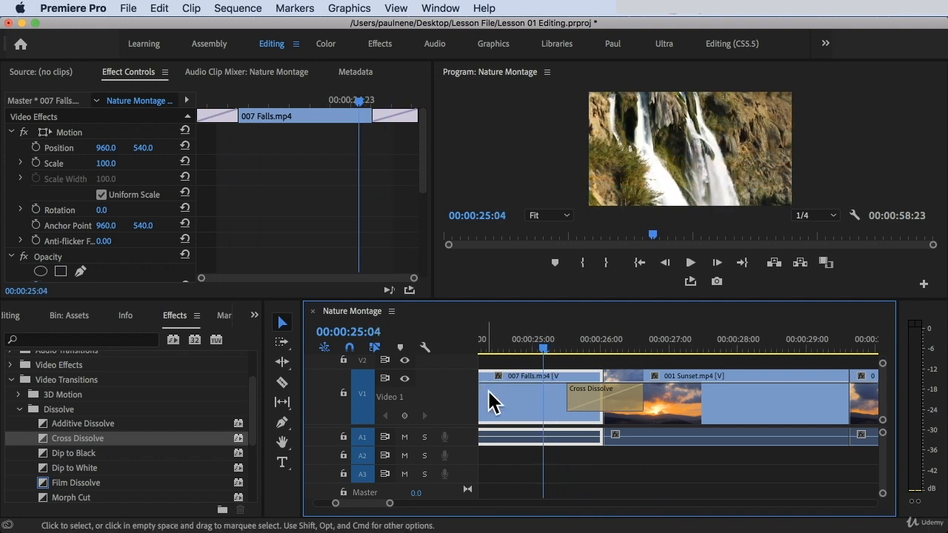
double_click(467, 447)
Extend the Cross Dissolve's start earlier in Effect Controls to a duration of 2 seconds.
left_click(607, 406)
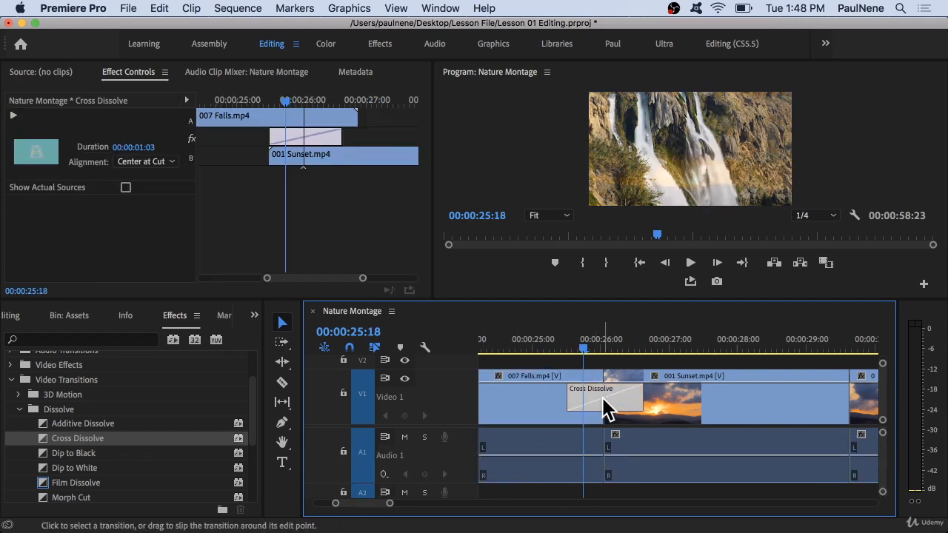
left_click(529, 347)
left_click(626, 407)
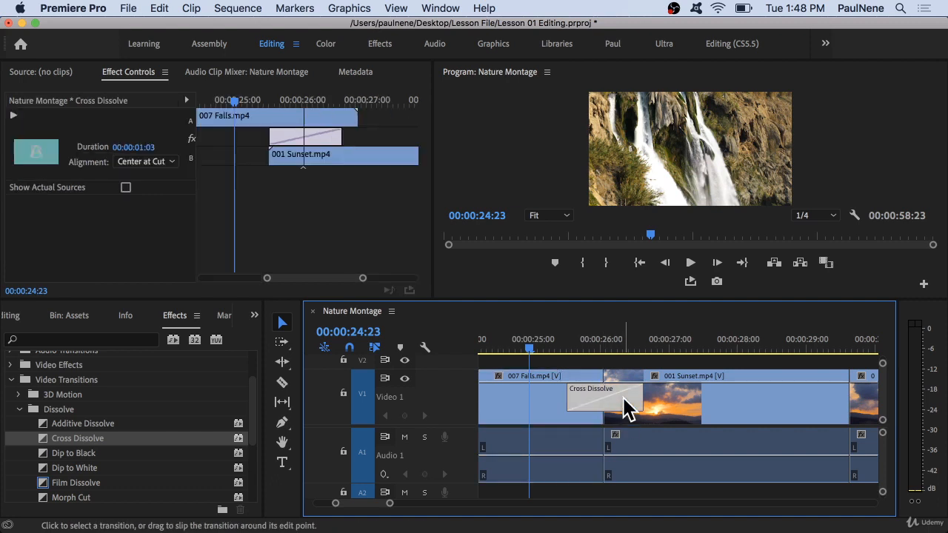
mouse_move(581, 345)
left_mouse_down()
mouse_move(556, 345)
mouse_move(624, 349)
mouse_move(576, 348)
left_mouse_up()
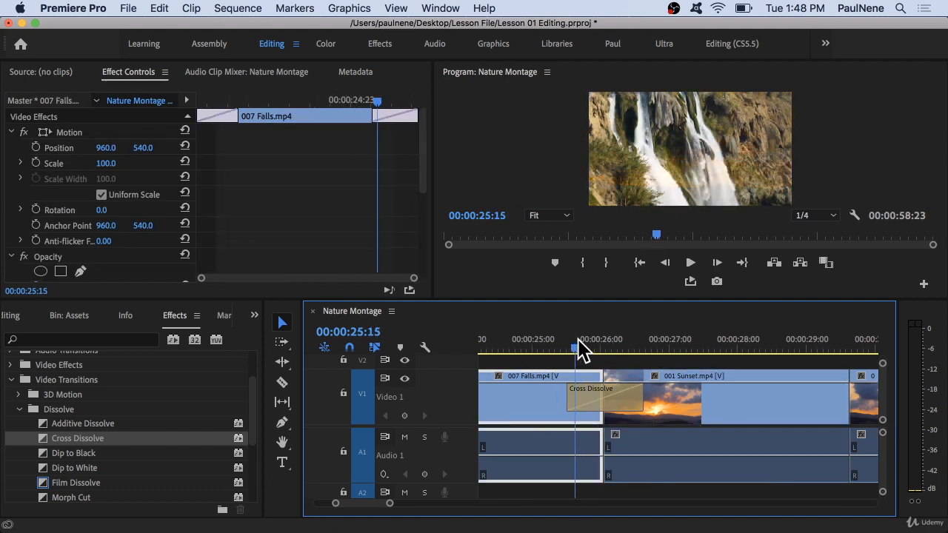
left_click(596, 402)
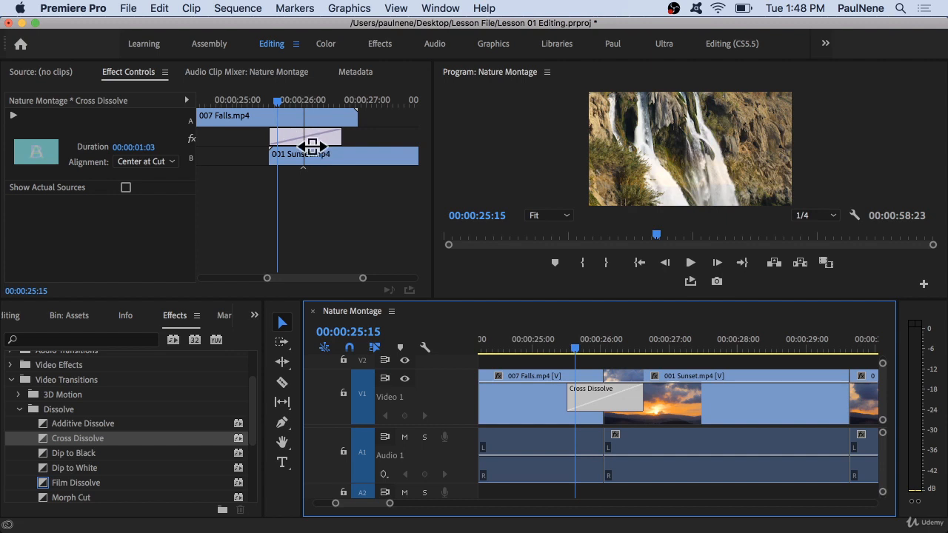
left_click(312, 140)
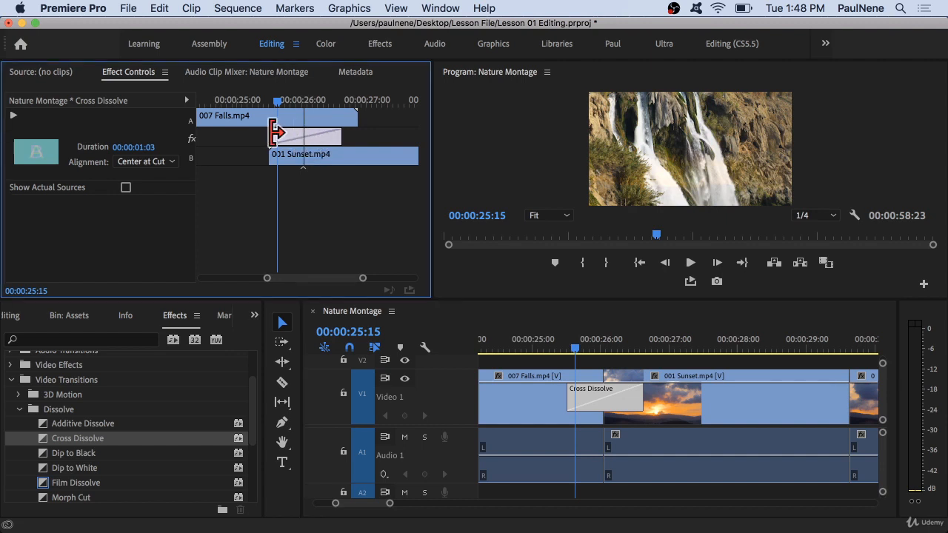
left_click_drag(270, 134, 217, 137)
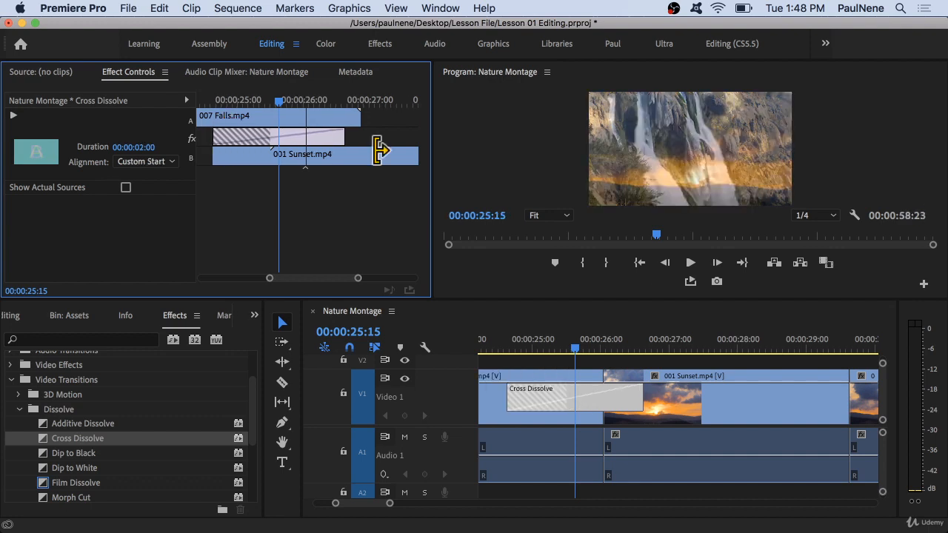
Play back the lengthened Cross Dissolve from before the cut.
left_click(504, 342)
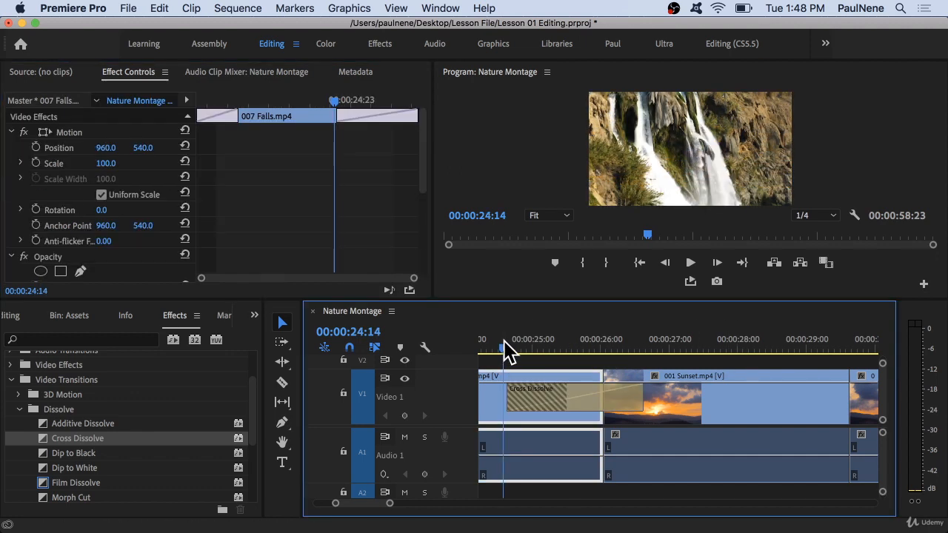
key("space")
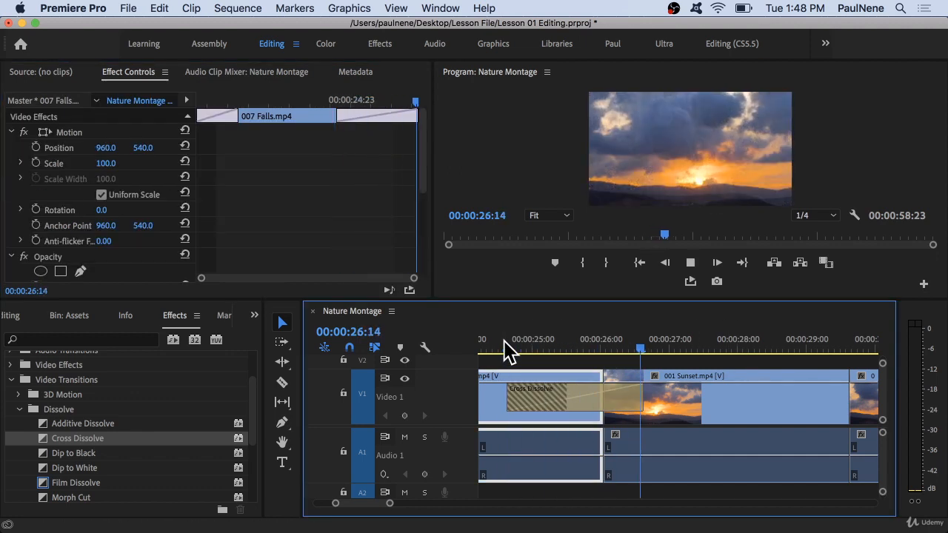
key("space")
left_click(507, 341)
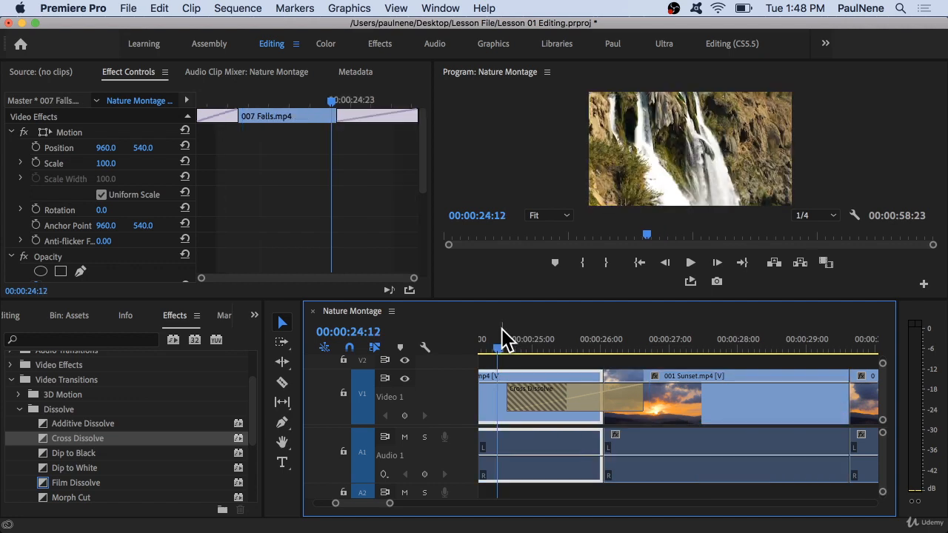
key("space")
key("space")
key("space")
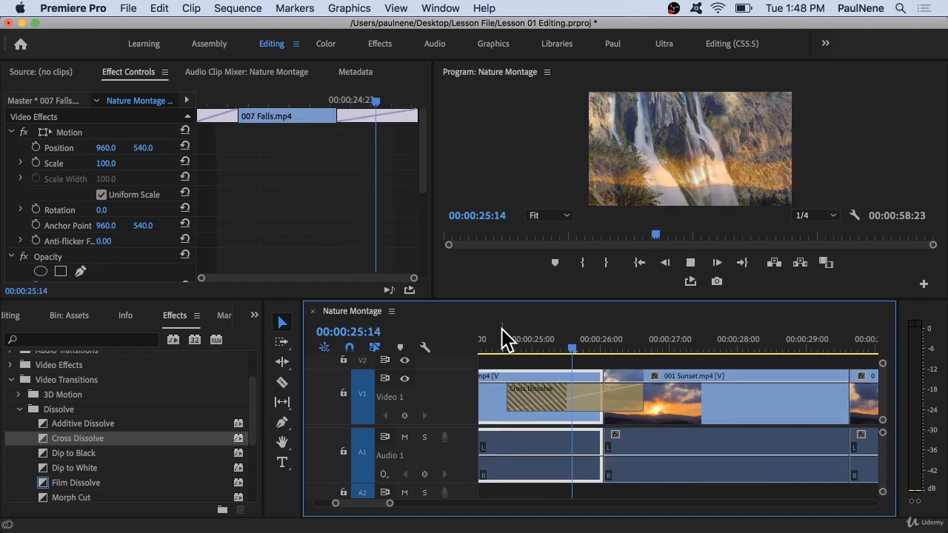
key("space")
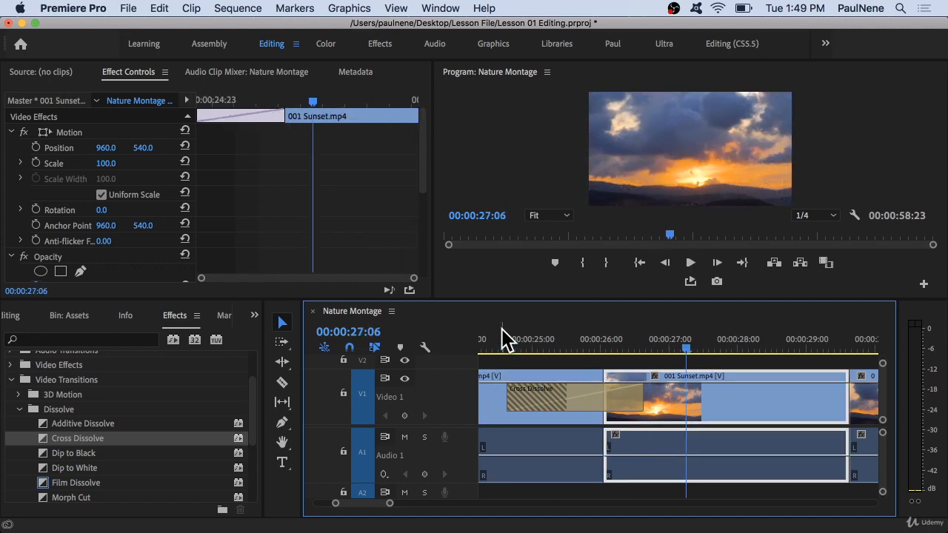
Extend the Cross Dissolve's end later in Effect Controls to a duration of 2 seconds 23 frames.
left_click(595, 414)
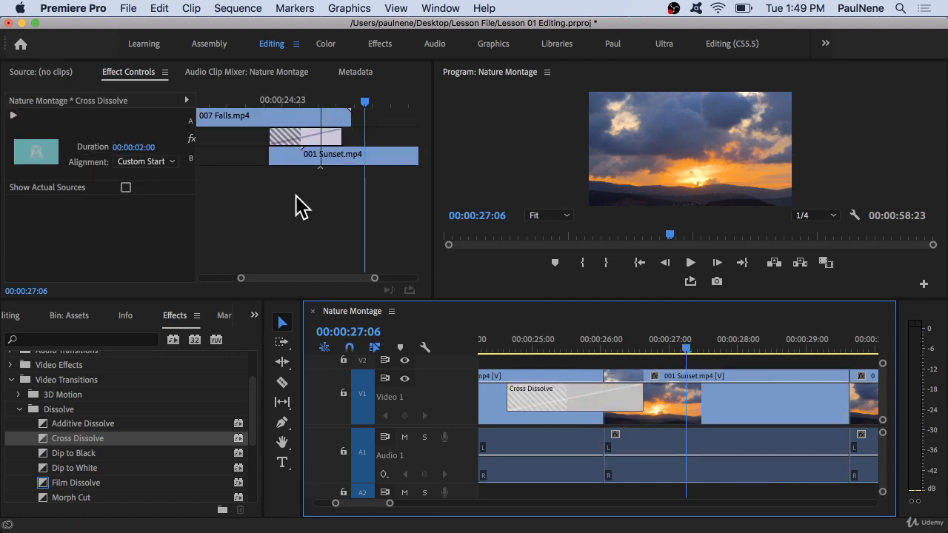
left_click_drag(339, 141, 374, 136)
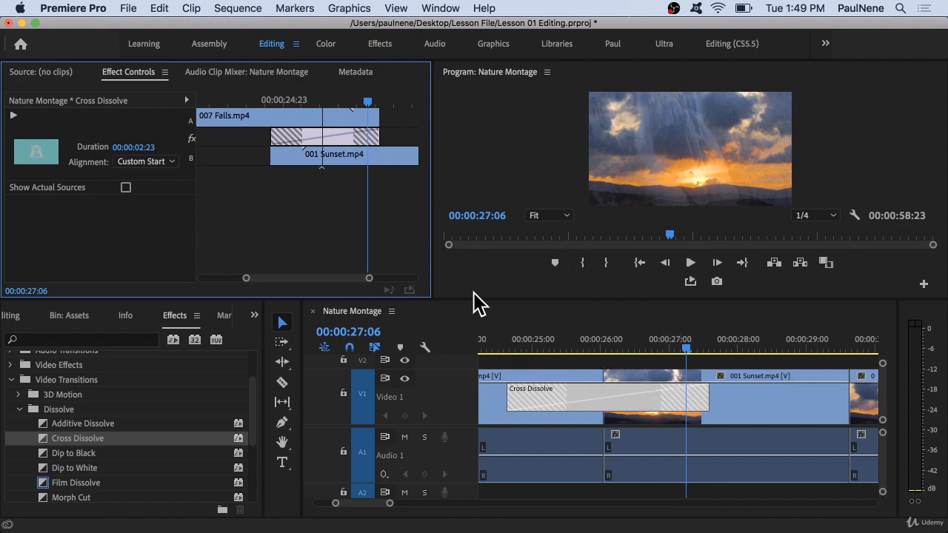
left_click(646, 345)
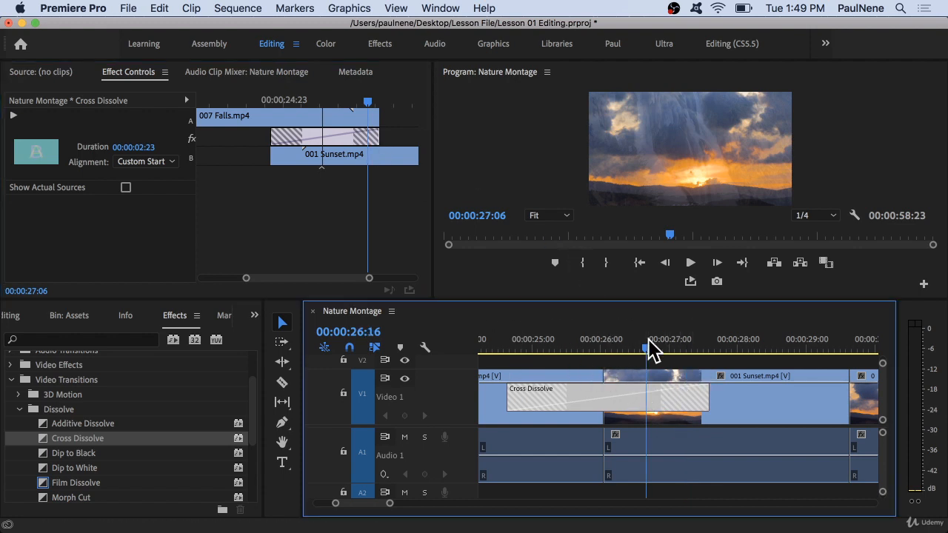
left_click(697, 378)
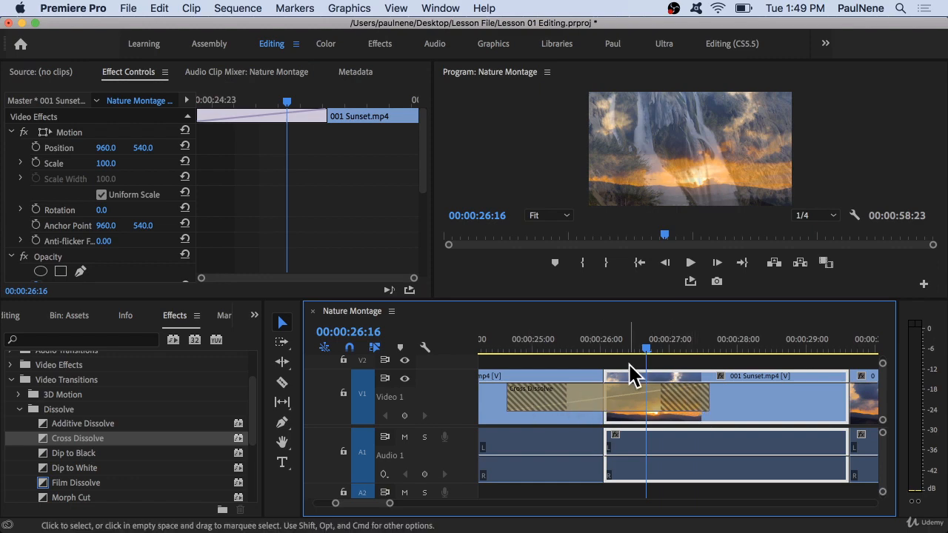
Play back the extended dissolve from before the cut.
left_click(579, 343)
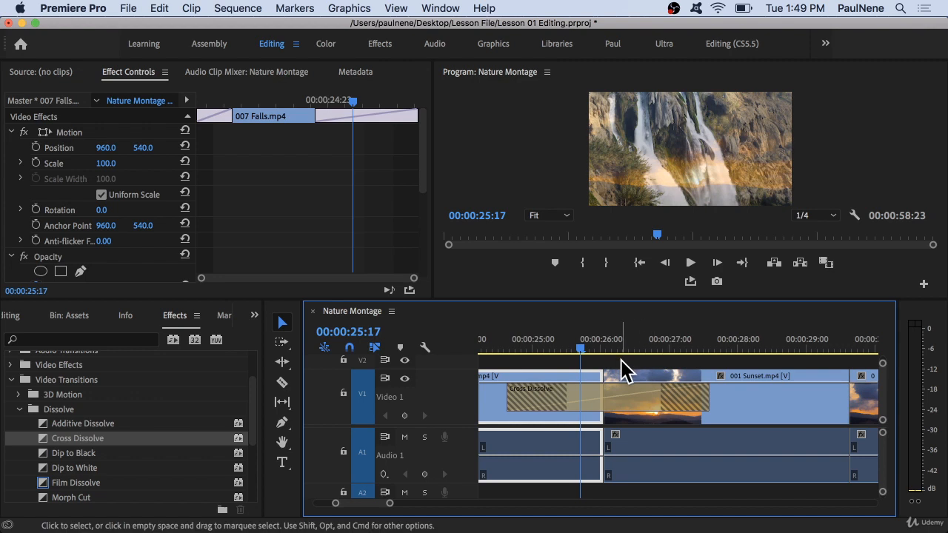
left_click(501, 342)
key("space")
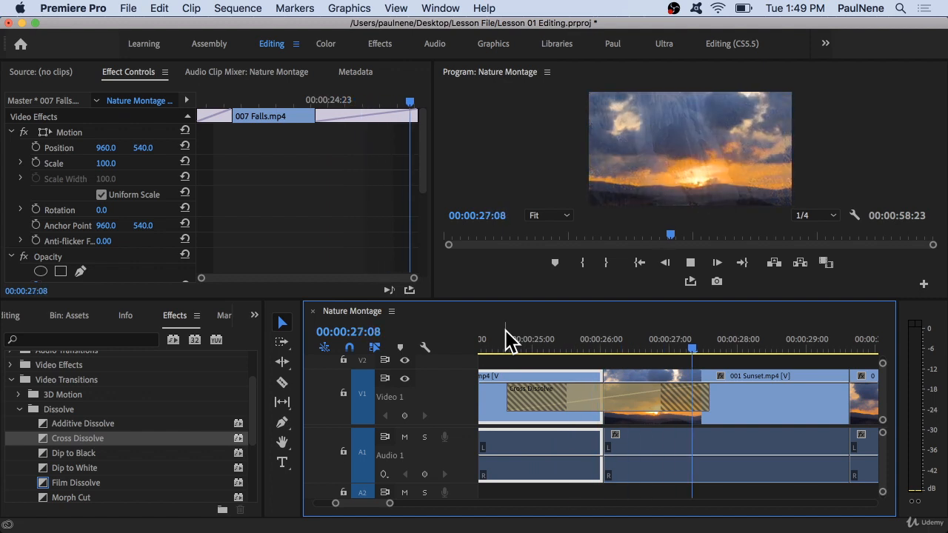
Adjust the Cross Dissolve's duration in Effect Controls to about 3 seconds.
left_click(638, 431)
double_click(611, 392)
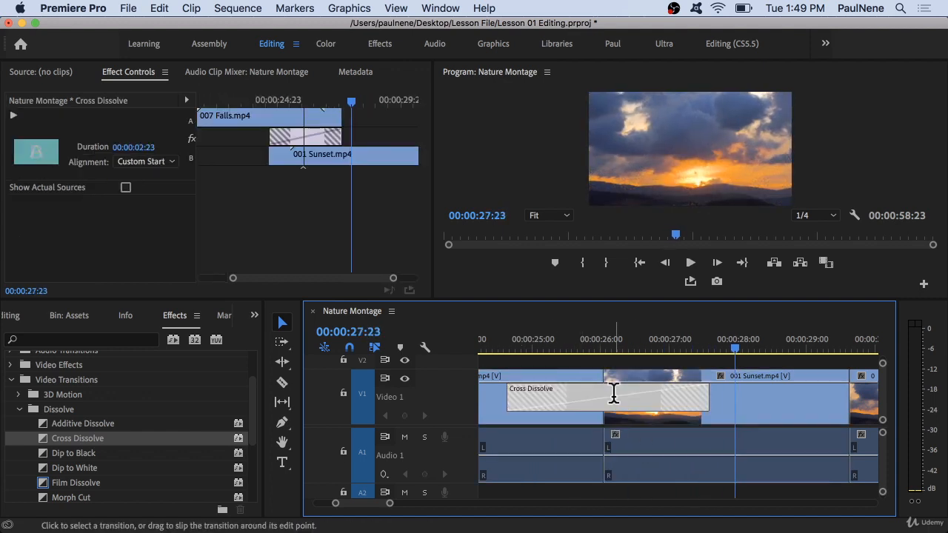
left_click(528, 296)
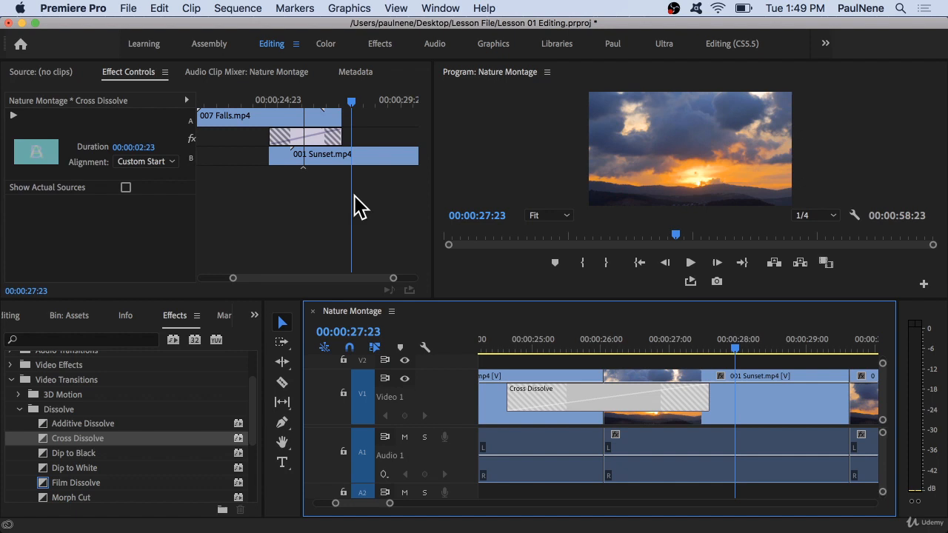
left_click(315, 141)
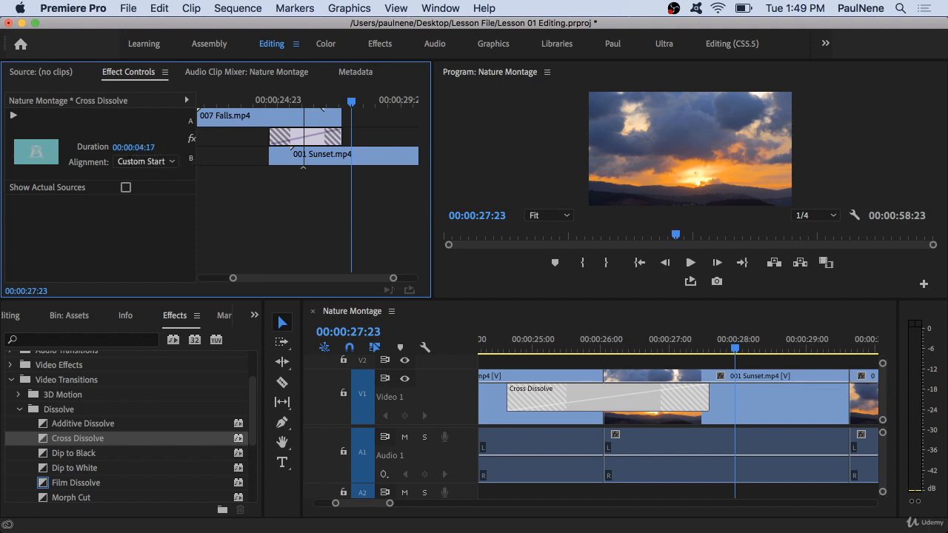
left_click_drag(148, 147, 137, 151)
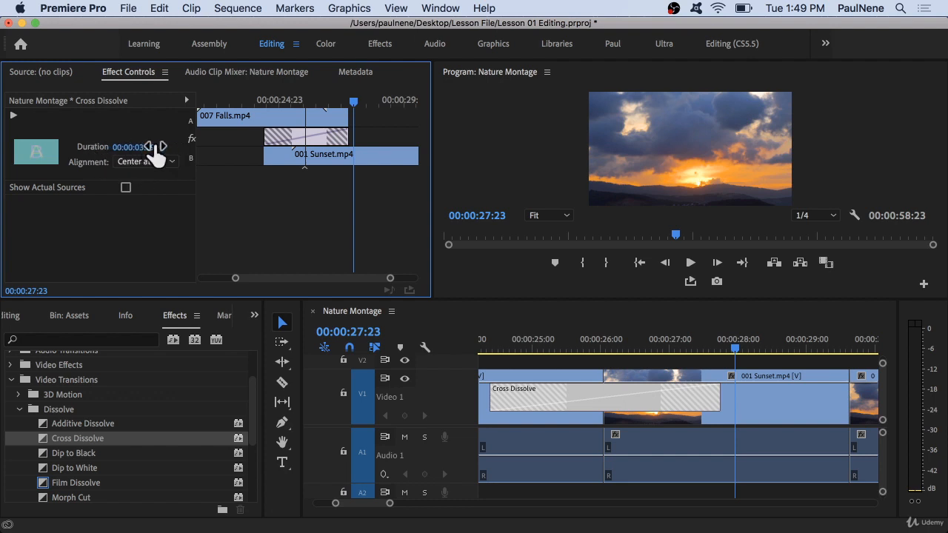
Set the Cross Dissolve's duration to 2 seconds 17 frames and align it Center at Cut.
left_click_drag(142, 147, 159, 148)
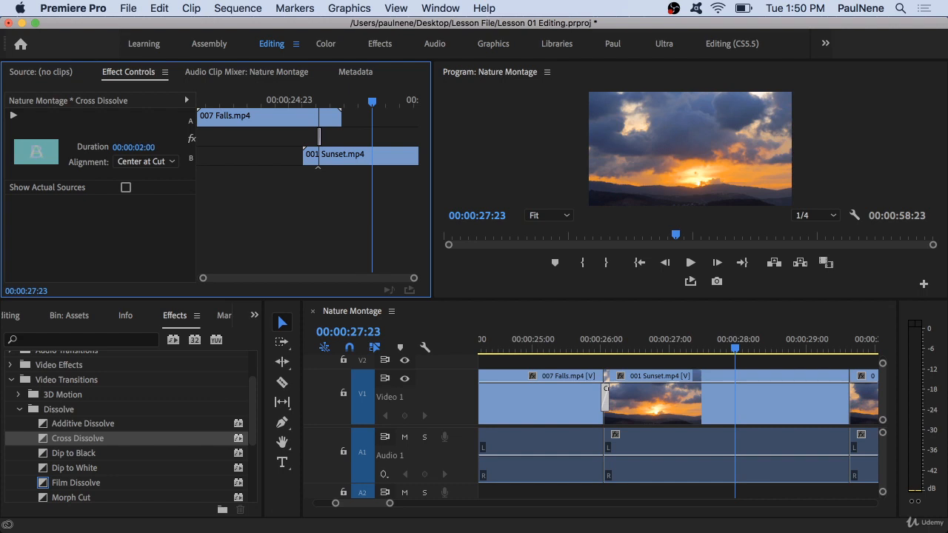
left_click_drag(139, 148, 151, 149)
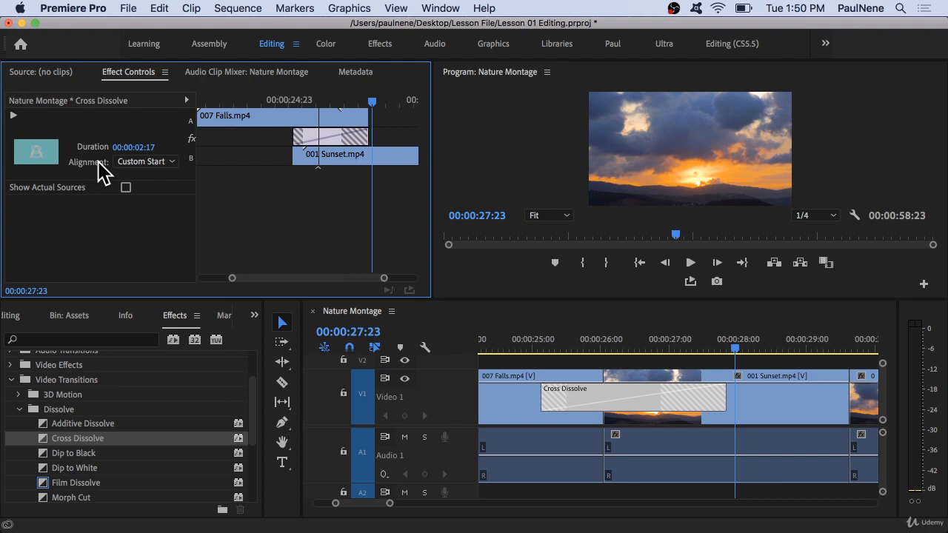
left_click(163, 163)
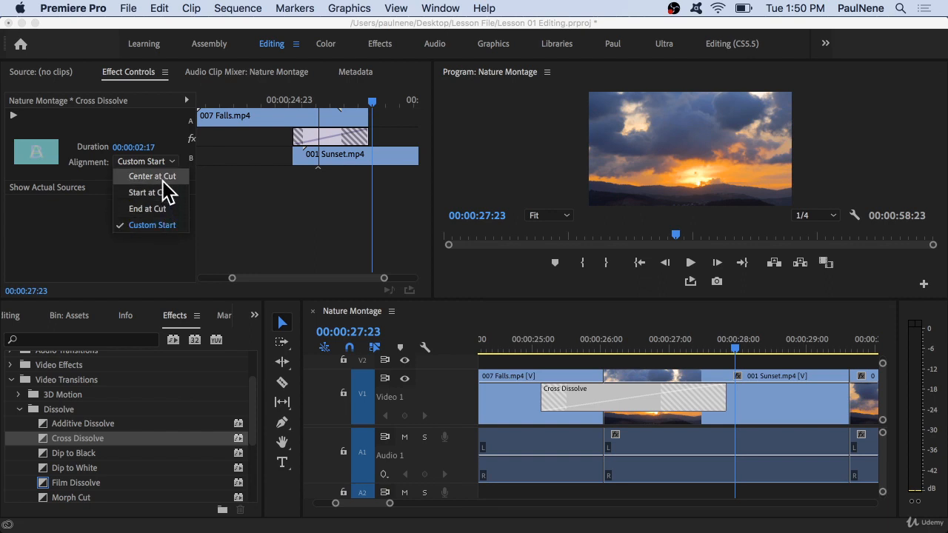
left_click(163, 181)
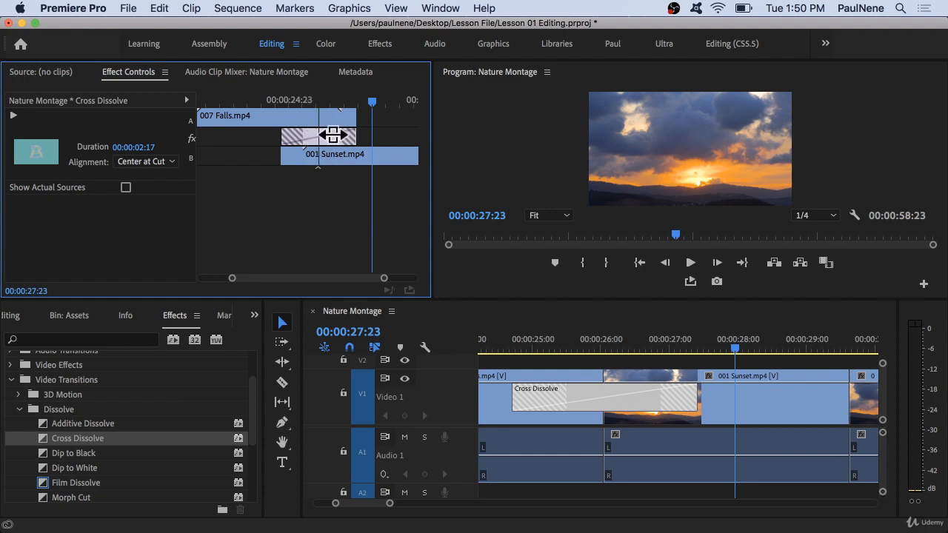
Try the dissolve's Start at Cut and End at Cut alignments, returning to Center at Cut.
left_click(146, 164)
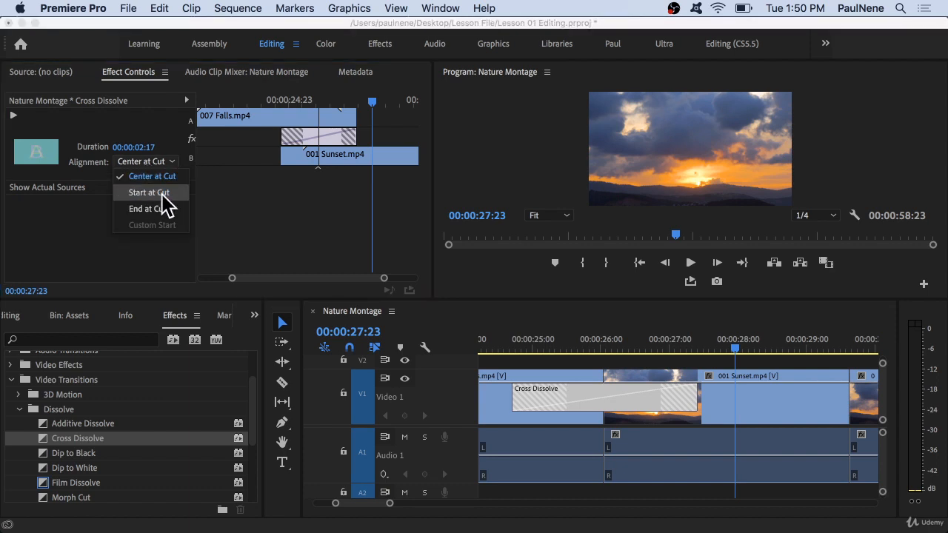
left_click(162, 196)
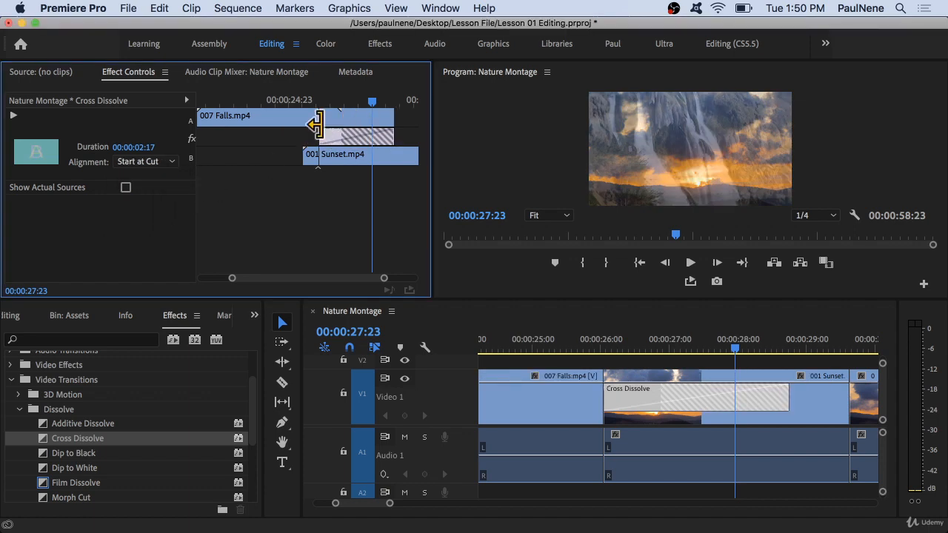
left_click(172, 162)
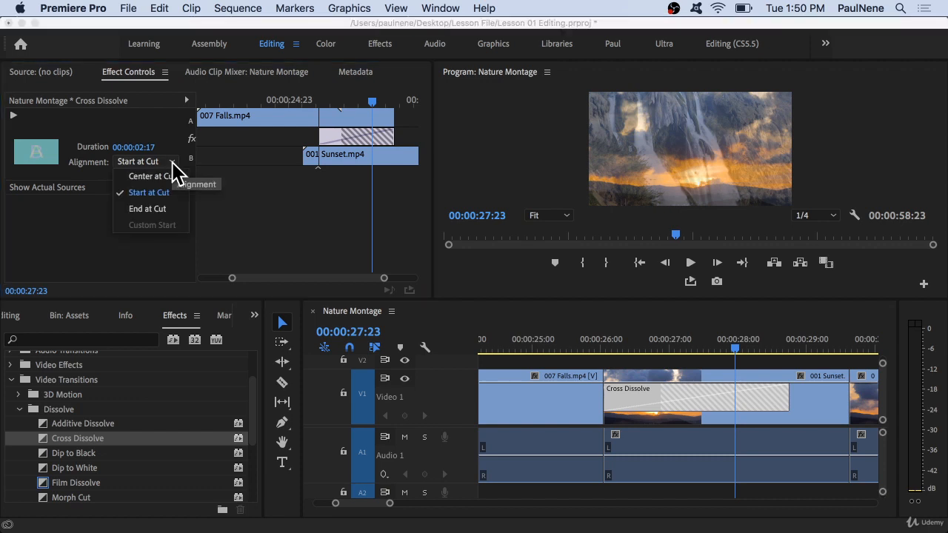
left_click(148, 209)
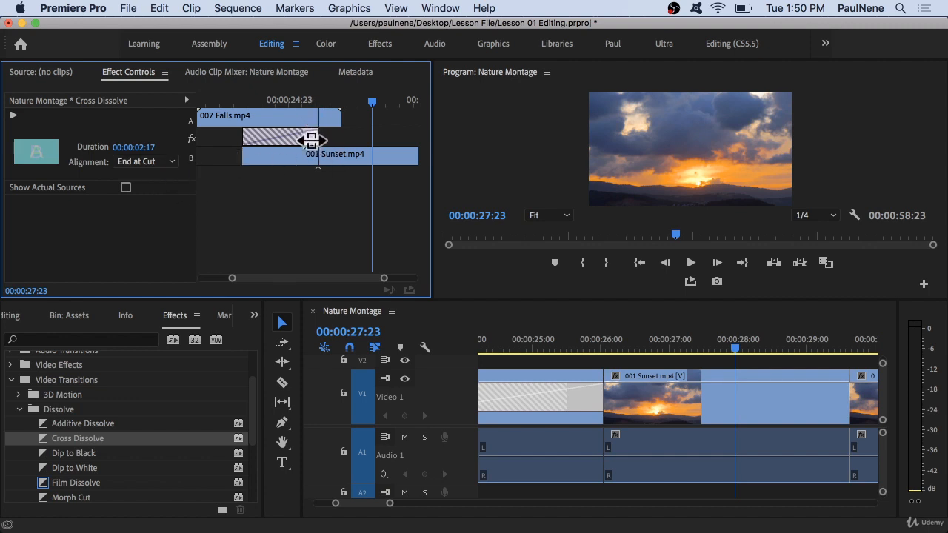
left_click(145, 162)
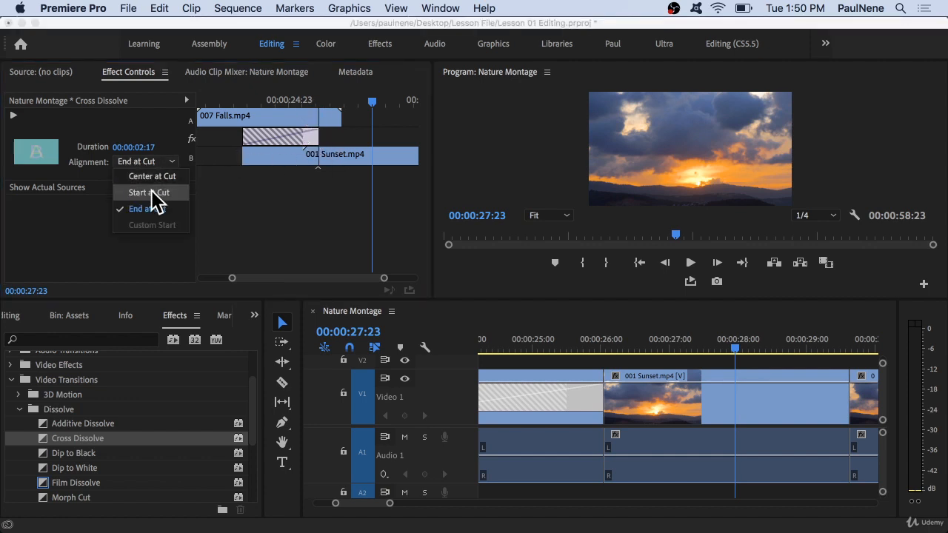
left_click(152, 176)
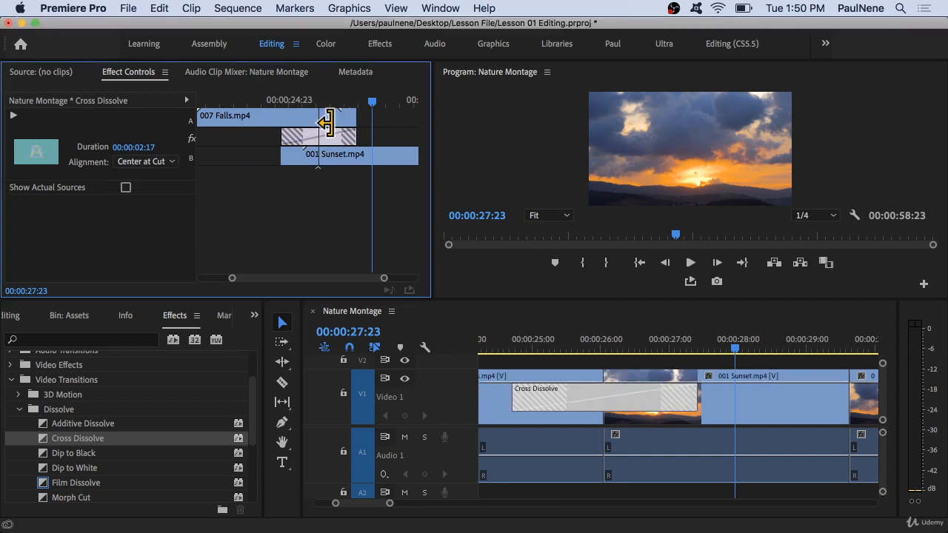
Slide the dissolve to start before the cut and play it back from 25 seconds.
left_click_drag(322, 137, 300, 128)
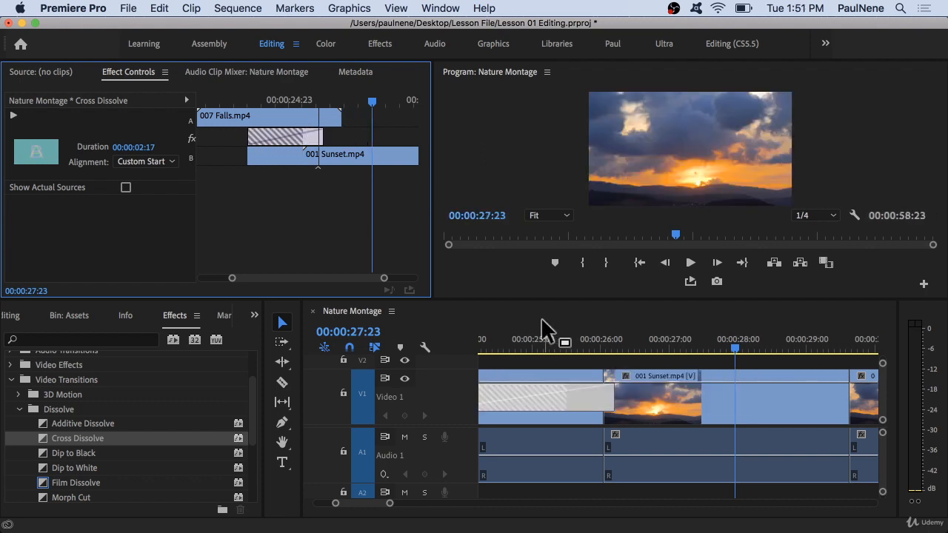
left_click(535, 335)
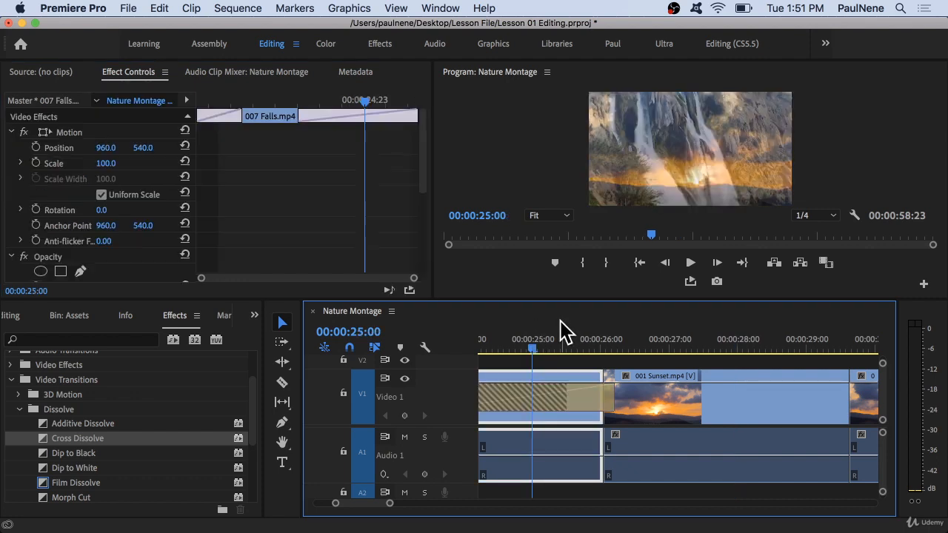
scroll(548, 373, "down", 5)
scroll(548, 372, "left", 2)
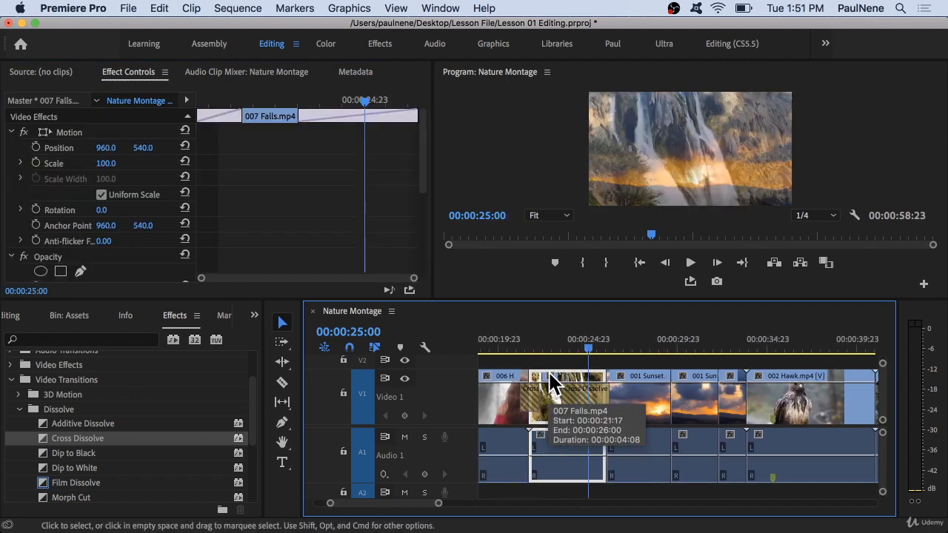
left_click(567, 338)
key("space")
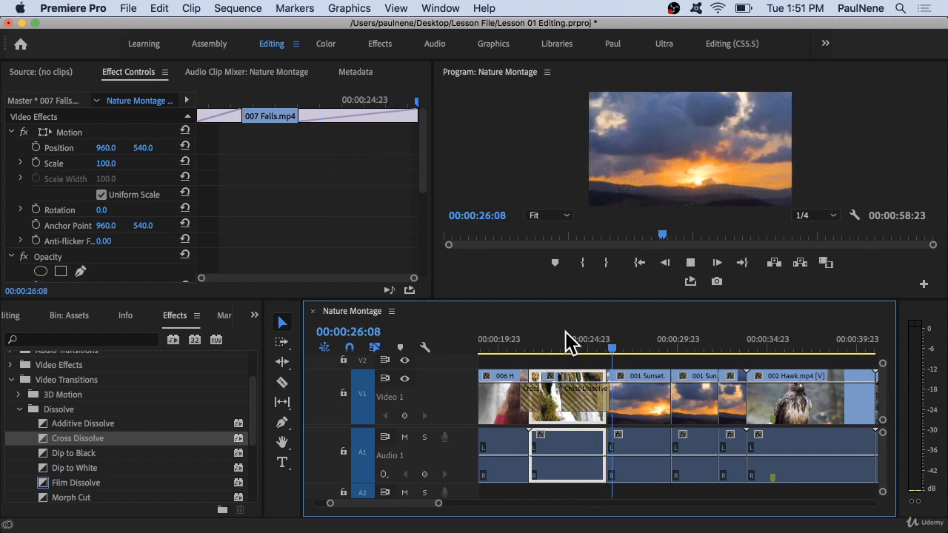
key("space")
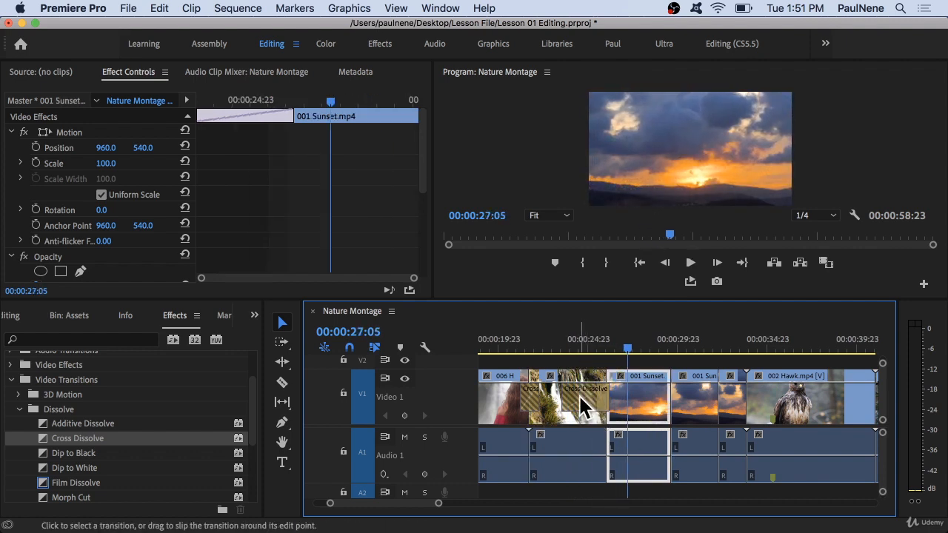
Slide the Cross Dissolve back so it is centered on the cut between 007 Falls and 001 Sunset.
left_click(578, 394)
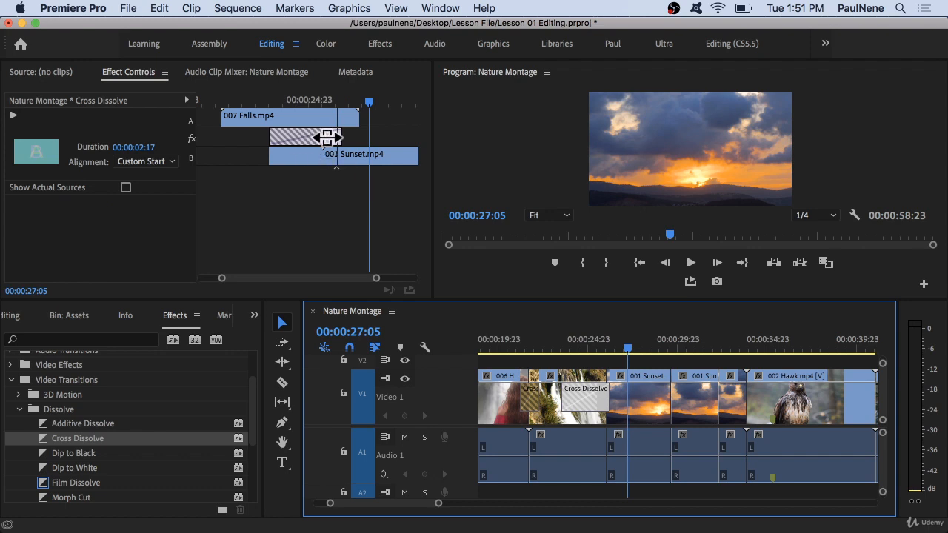
left_click_drag(312, 136, 343, 133)
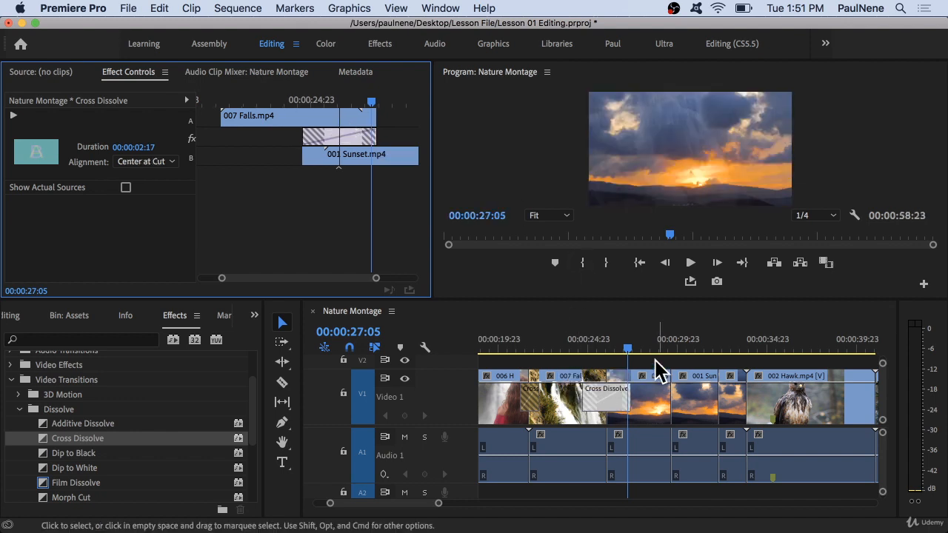
left_click_drag(628, 349, 613, 349)
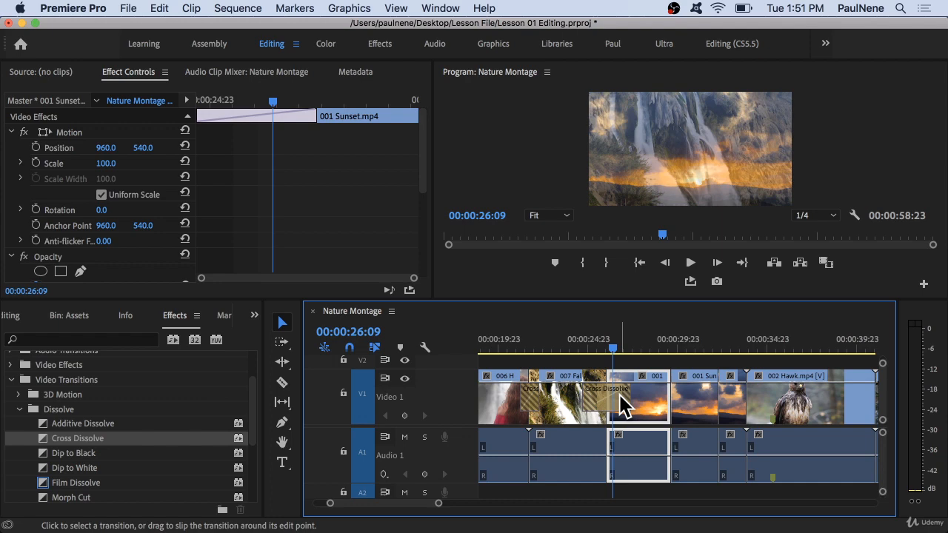
key("minus")
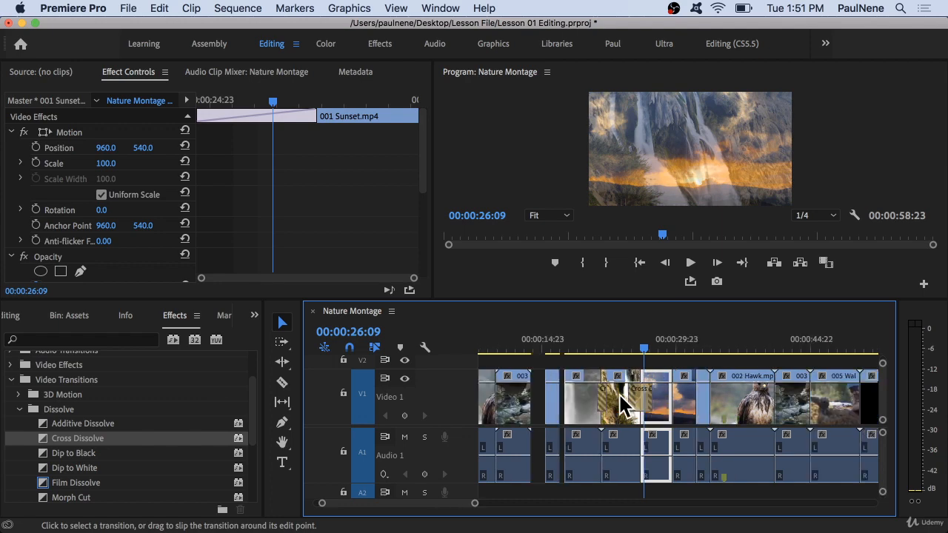
key("minus")
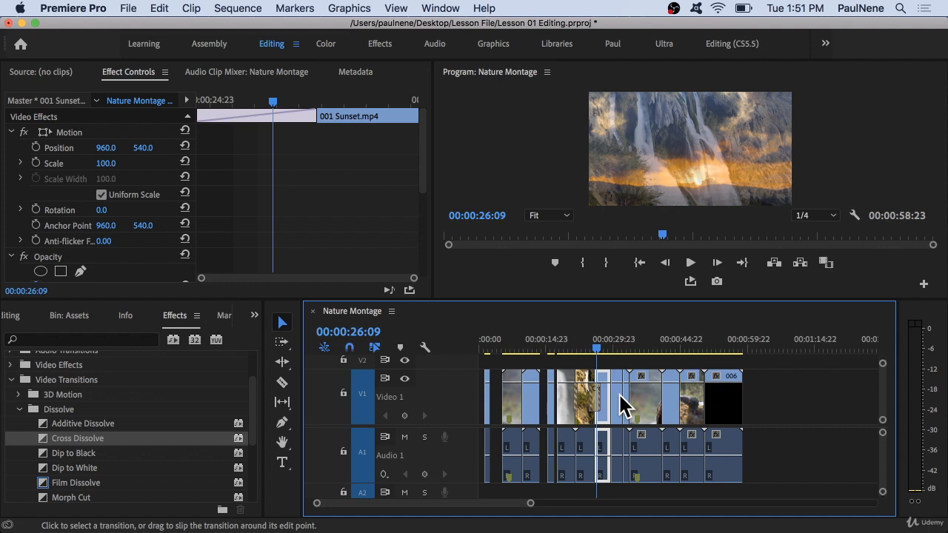
key("minus")
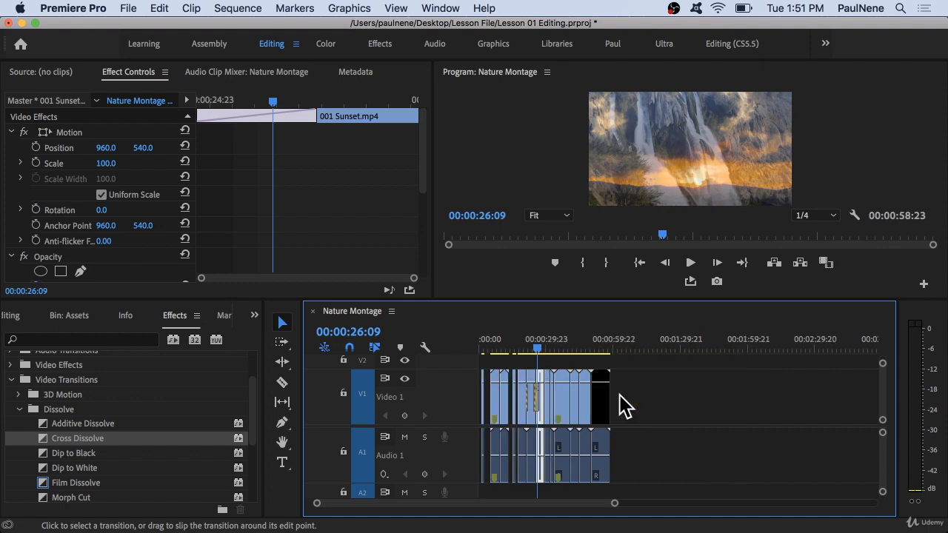
key("equal")
key("equal")
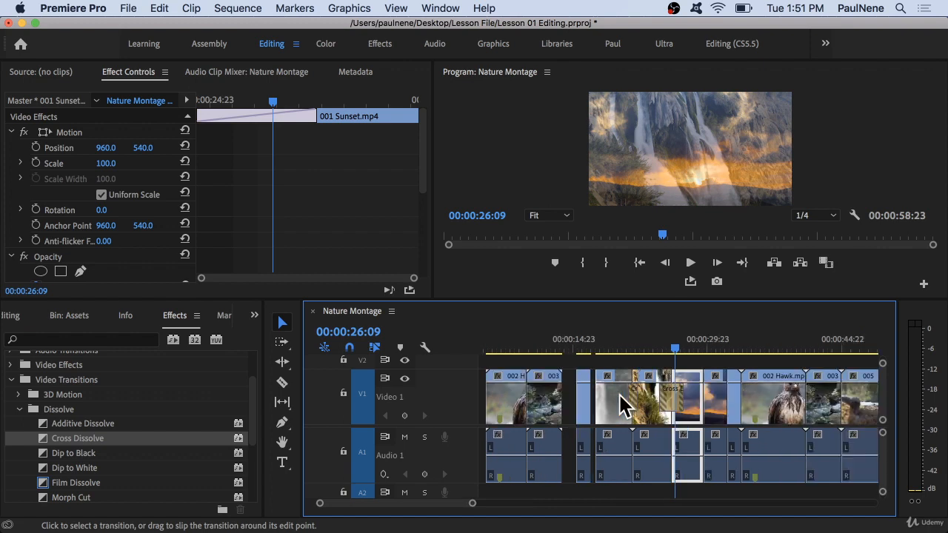
key("equal")
key("equal")
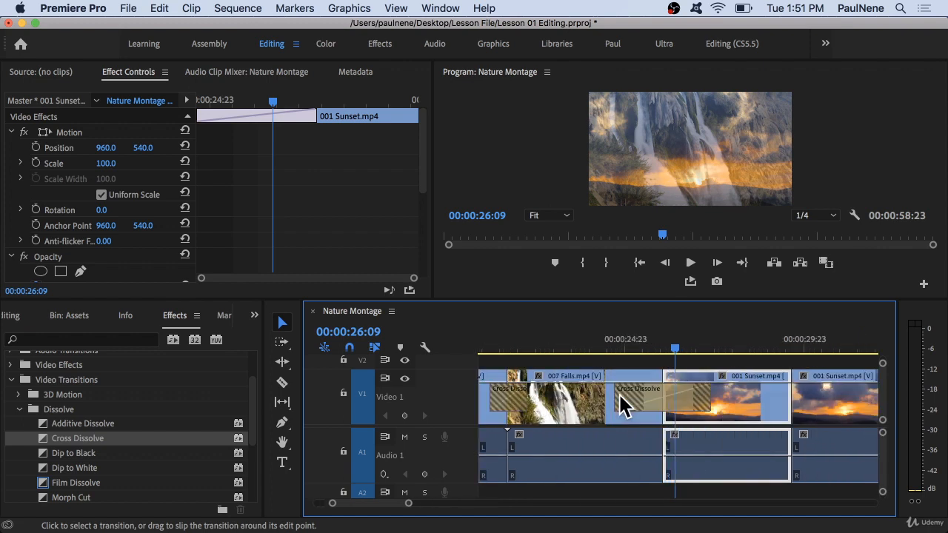
key("minus")
key("minus")
key("minus")
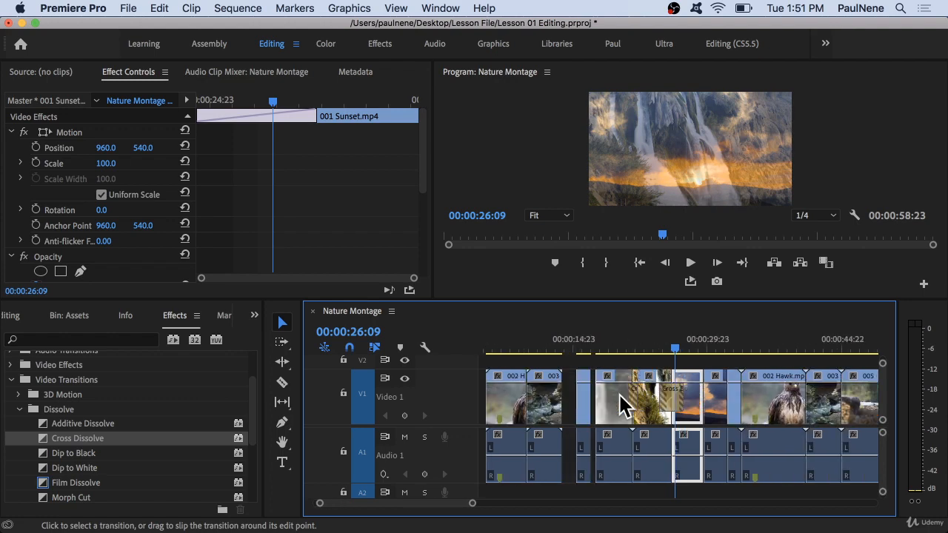
key("equal")
key("equal")
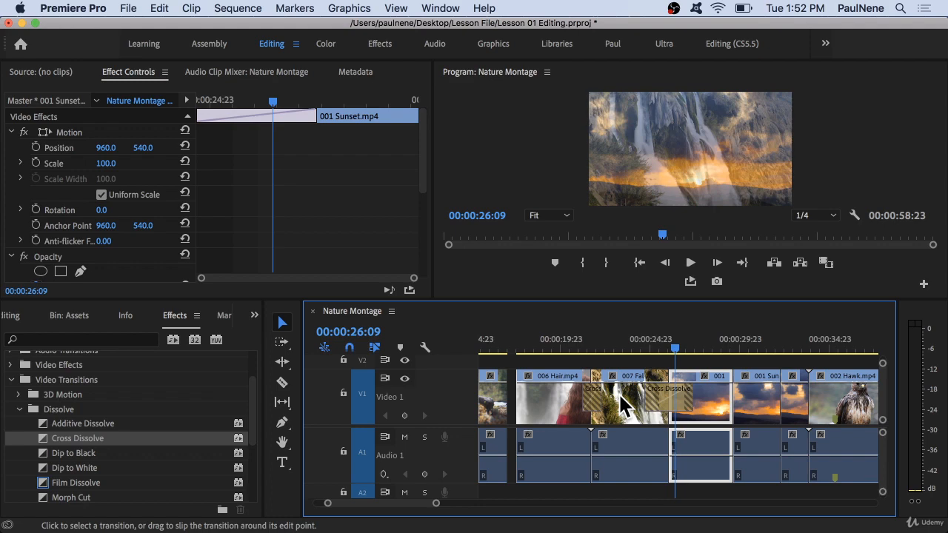
Apply a Cross Dissolve to the end of the 006 Hair clip at the end of the sequence.
scroll(775, 454, "right", 3)
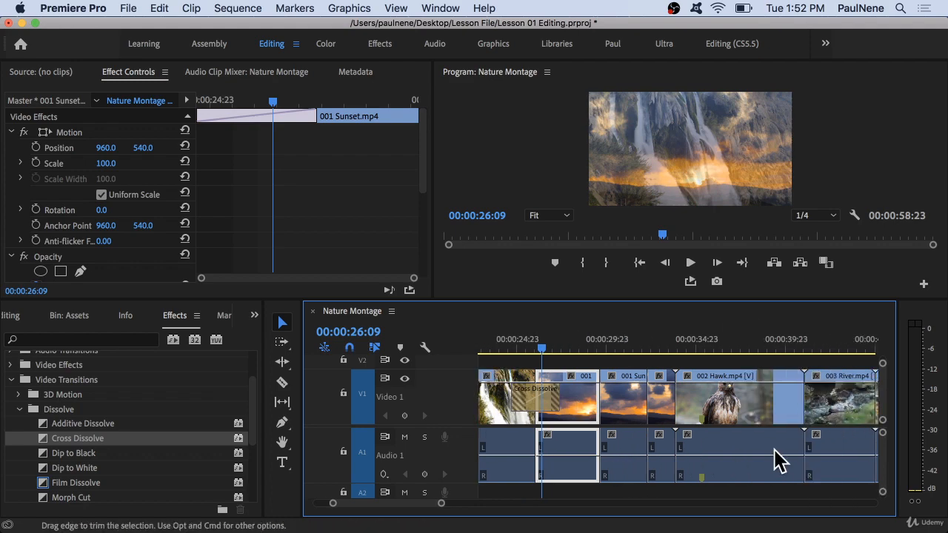
scroll(764, 446, "down", 3)
scroll(764, 445, "right", 4)
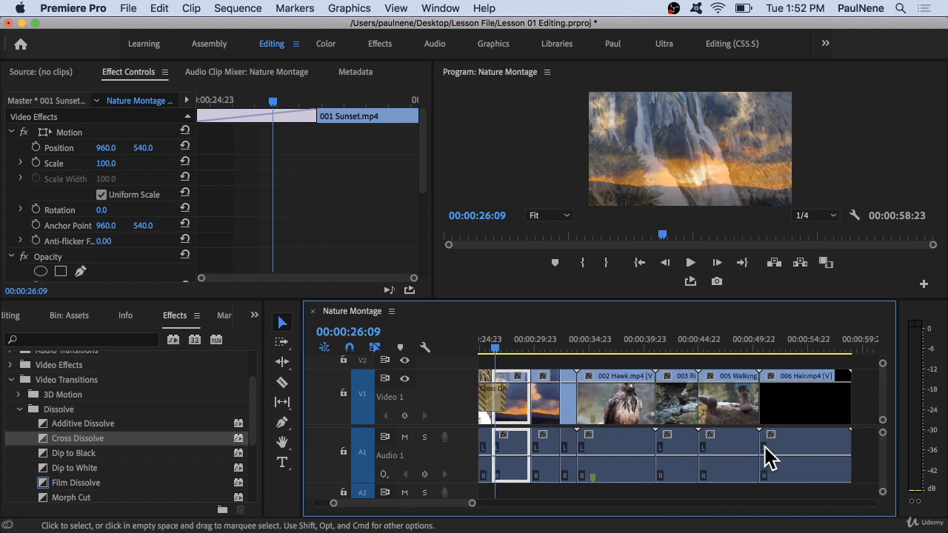
left_click(826, 347)
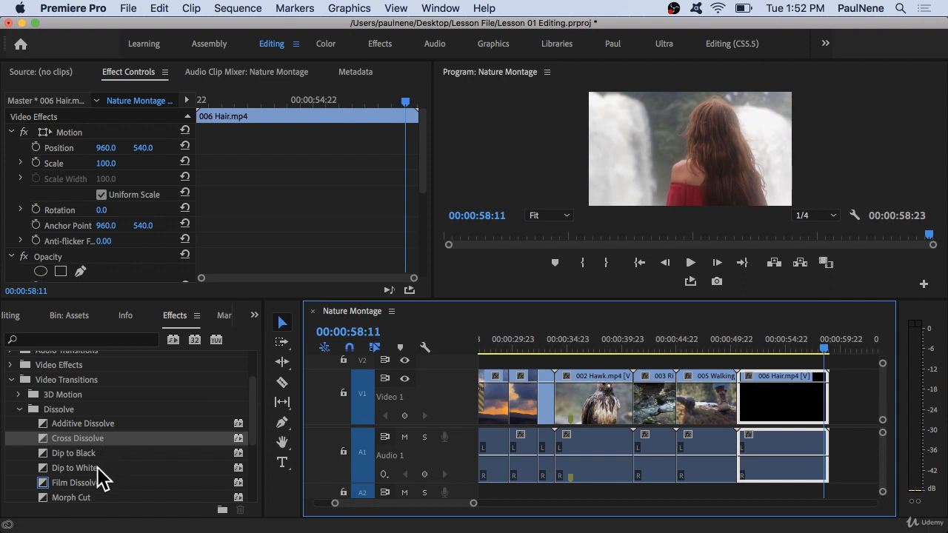
left_click_drag(81, 442, 830, 391)
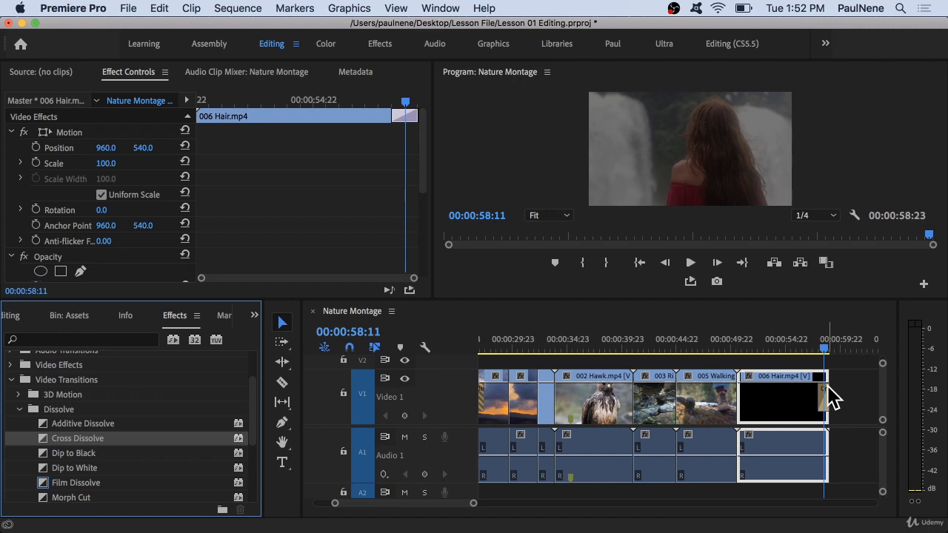
scroll(828, 386, "up", 10)
scroll(827, 386, "down", 3)
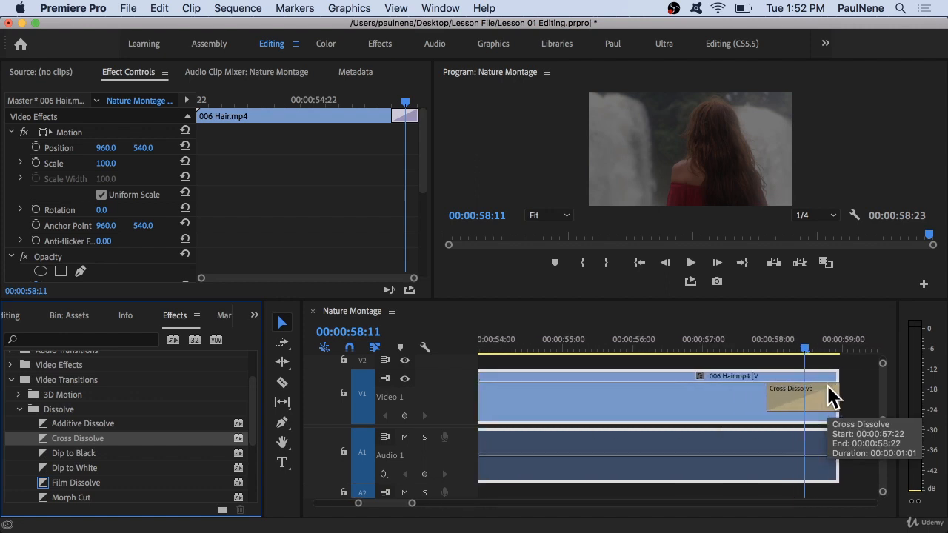
Play back the closing dissolve from just before the end of the sequence.
scroll(828, 386, "right", 4)
left_click(633, 347)
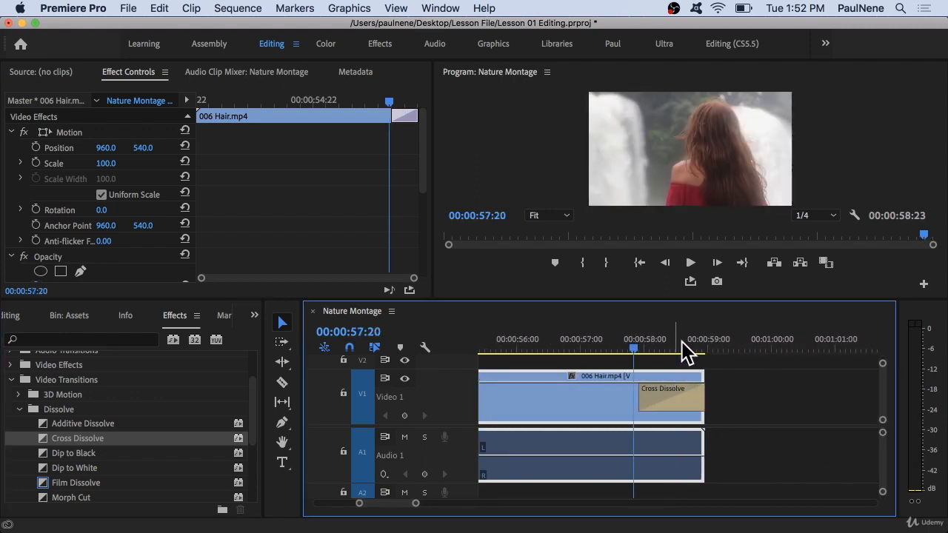
left_click(753, 346)
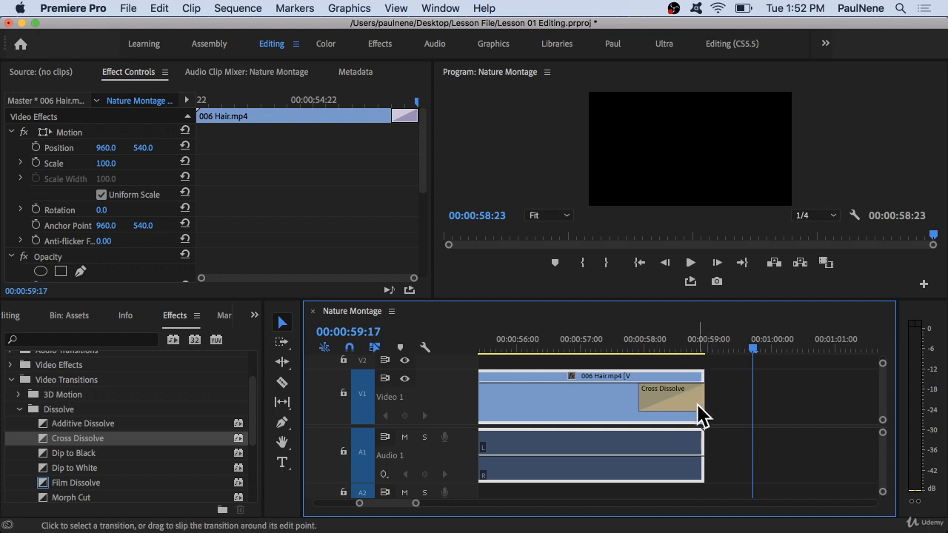
left_click(643, 346)
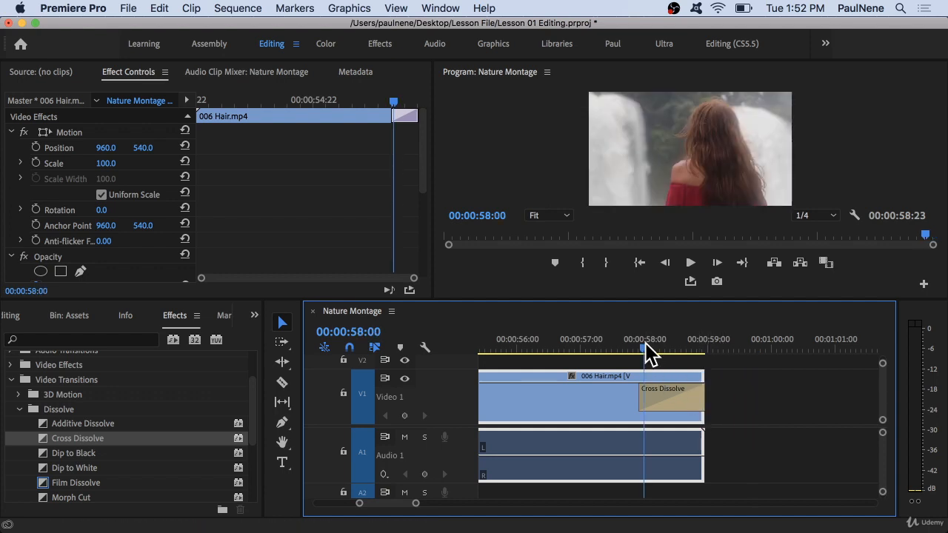
left_click(546, 347)
key("space")
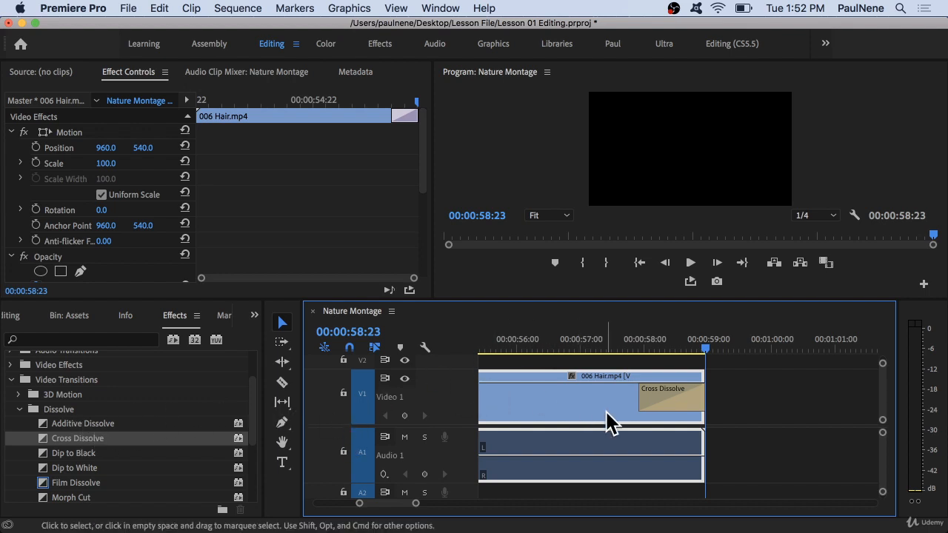
scroll(607, 413, "down", 5)
scroll(609, 410, "left", 5)
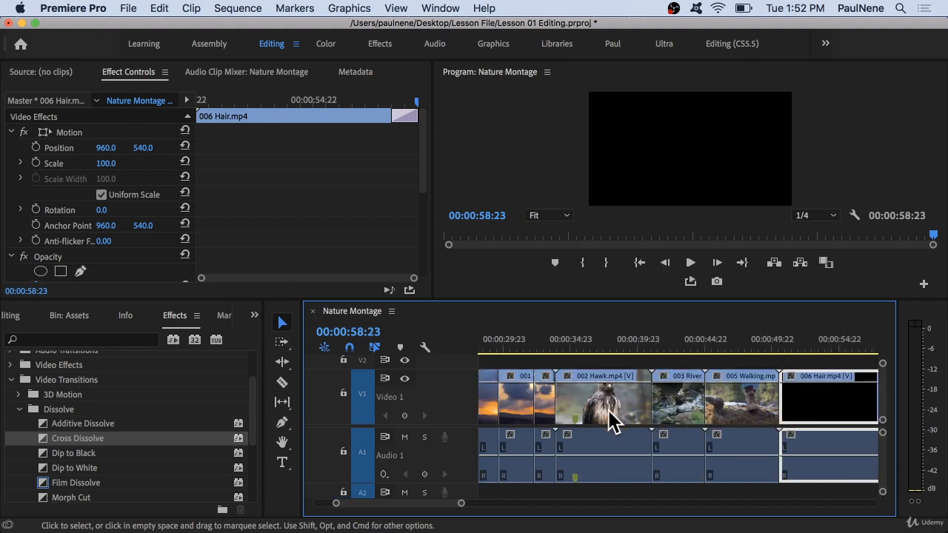
scroll(640, 449, "down", 5)
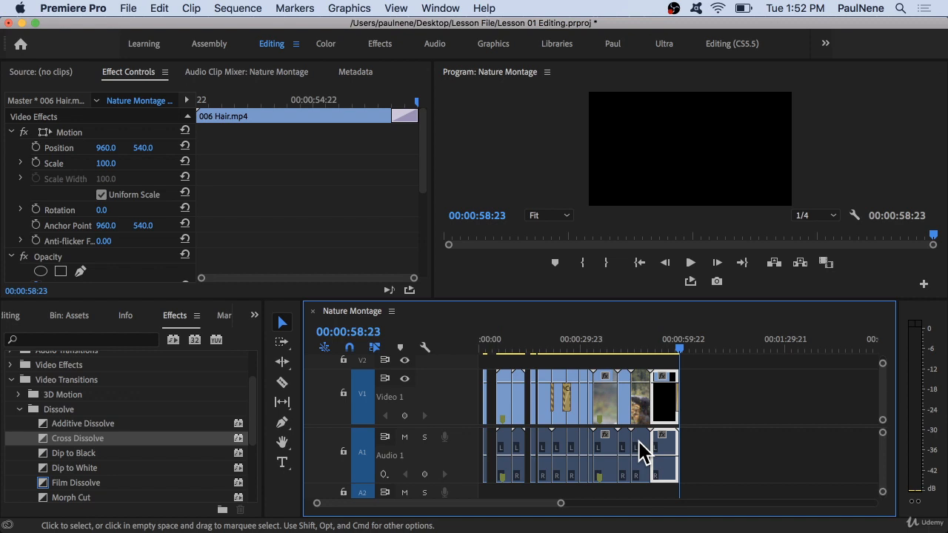
Apply a Cross Dissolve at the cut between the two 001 Sunset clips.
left_click(567, 403)
scroll(574, 409, "up", 5)
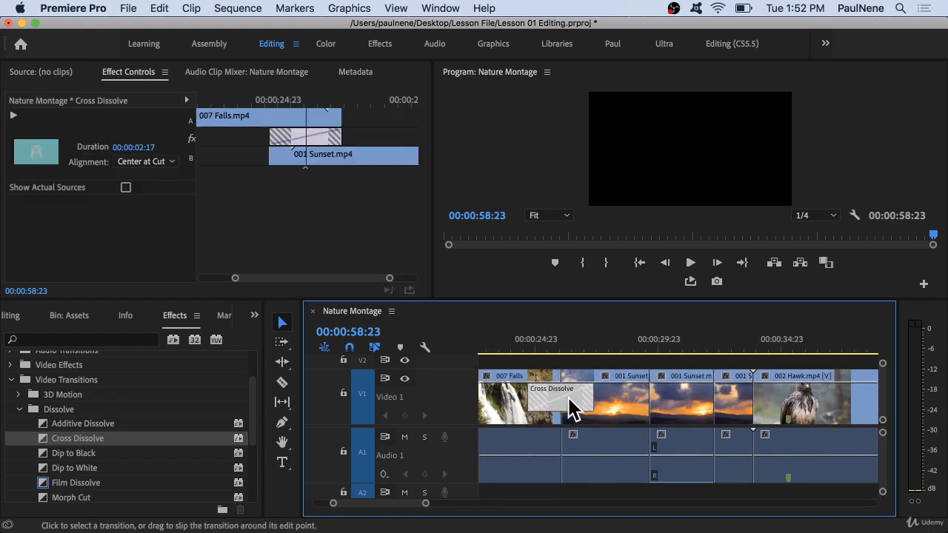
scroll(571, 409, "up", 2)
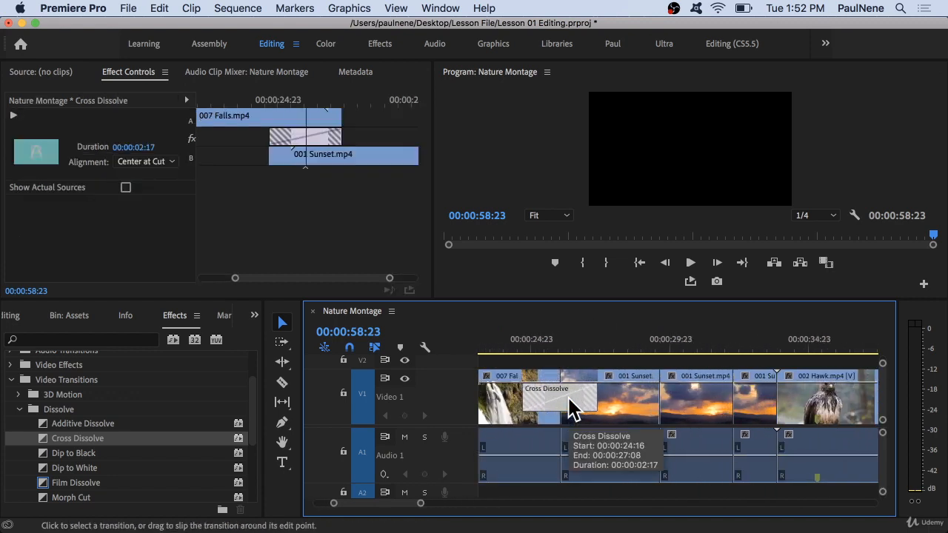
left_click(657, 393)
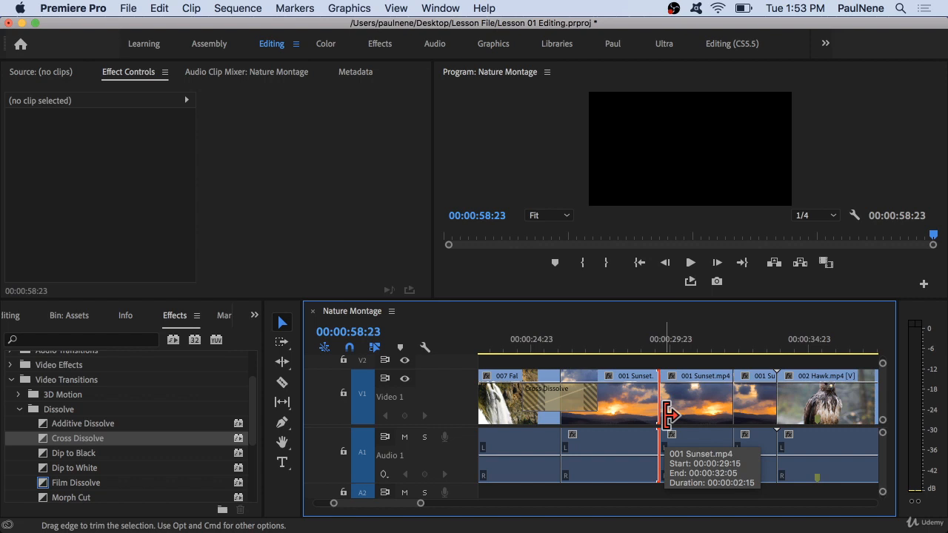
key("super+d")
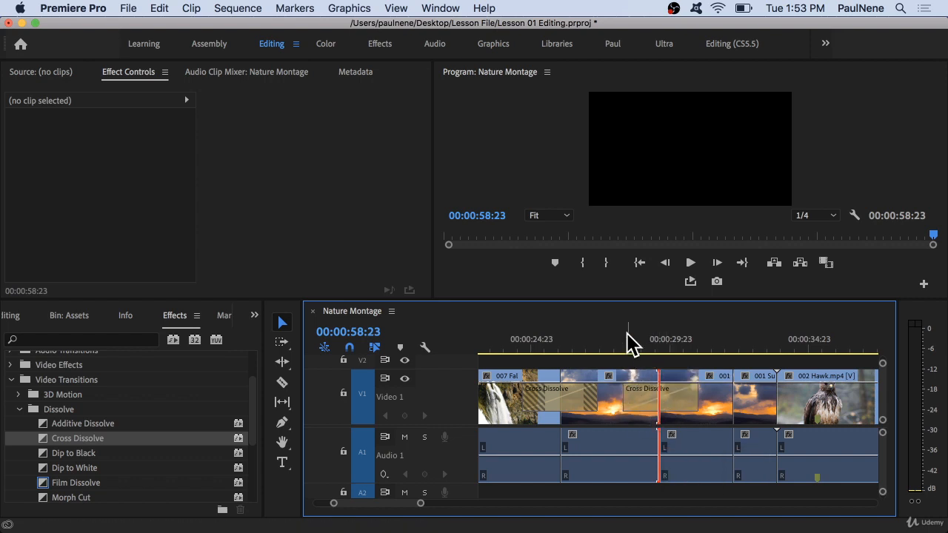
Play back the new dissolve between the two 001 Sunset clips from about 30 seconds.
left_click_drag(626, 333, 688, 348)
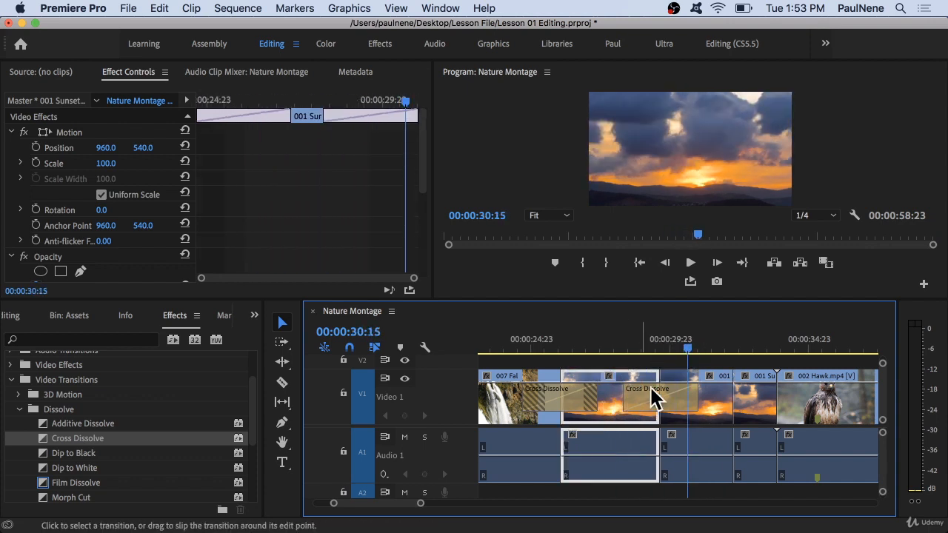
left_click(713, 404)
left_click(608, 393)
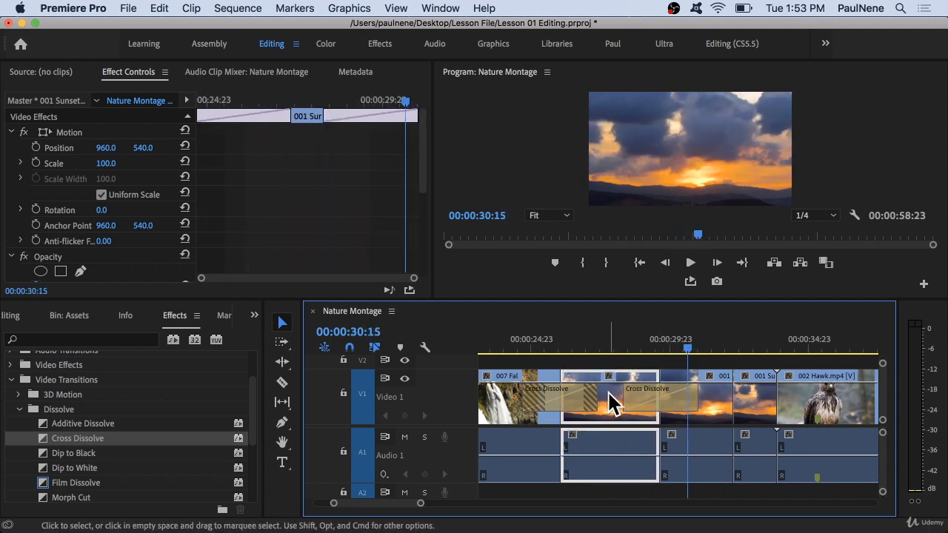
key("space")
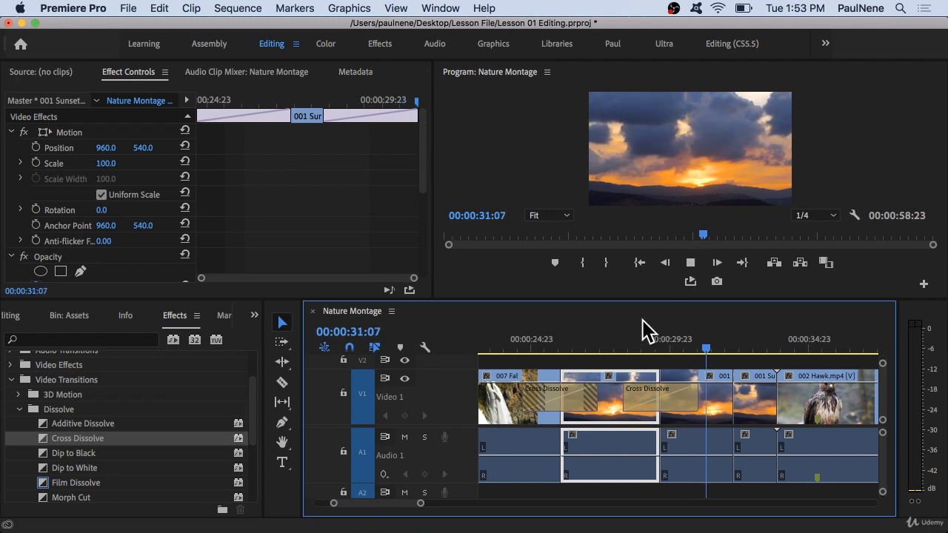
Apply a Cross Dissolve at the cut between 001 Sunset and 002 Hawk, accepting the repeated-frames warning.
left_click(688, 386)
scroll(696, 392, "right", 3)
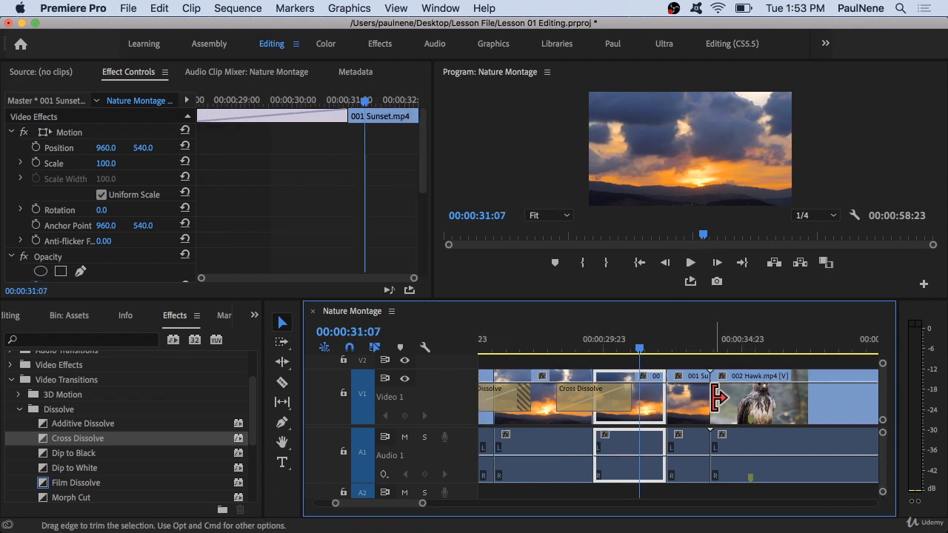
left_click(713, 398)
mouse_move(696, 342)
left_mouse_down()
mouse_move(687, 343)
mouse_move(734, 343)
mouse_move(707, 338)
left_mouse_up()
left_click(704, 402)
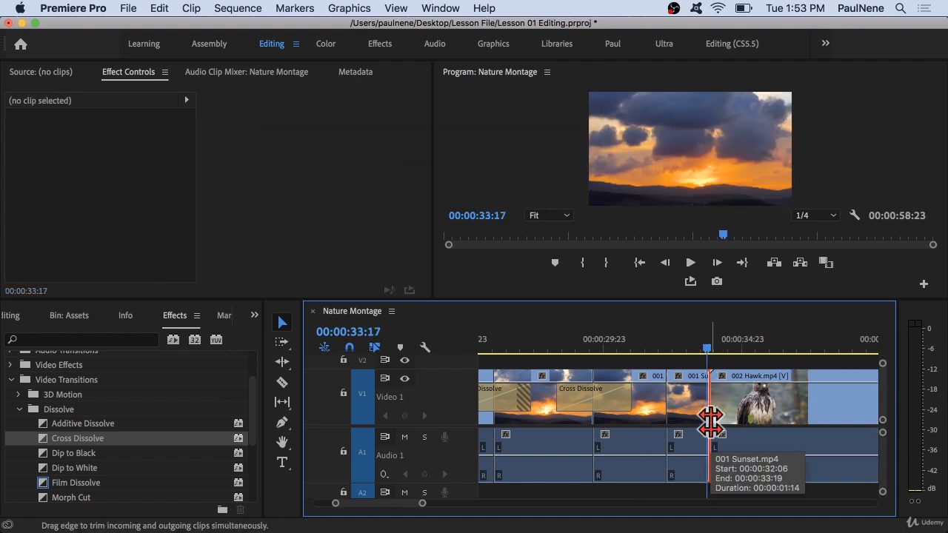
key("super+d")
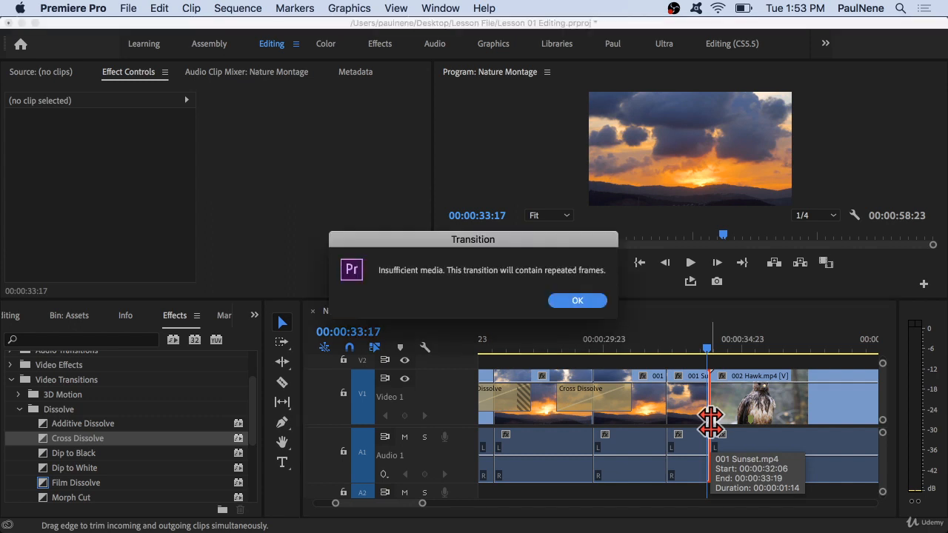
left_click(578, 301)
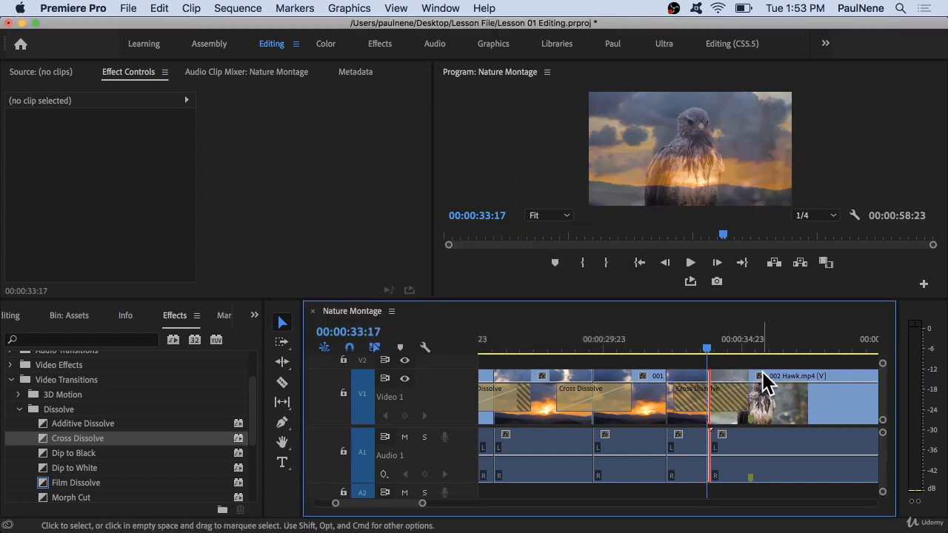
Play back the dissolve into 002 Hawk from about 32 seconds.
left_click(670, 335)
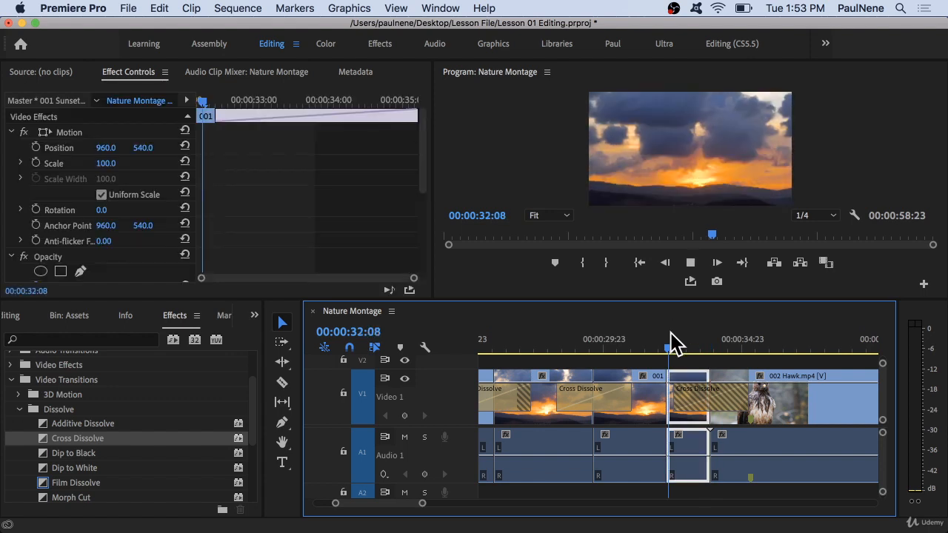
key("space")
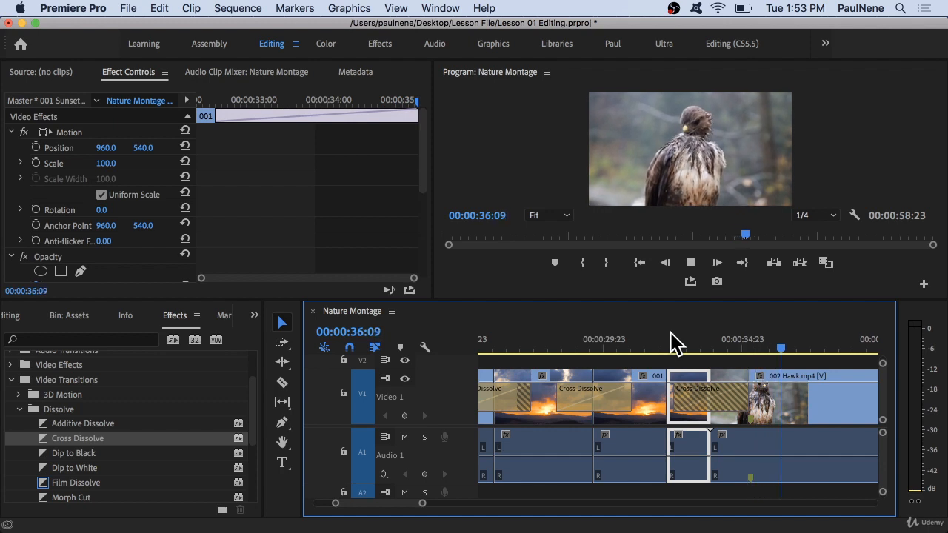
key("space")
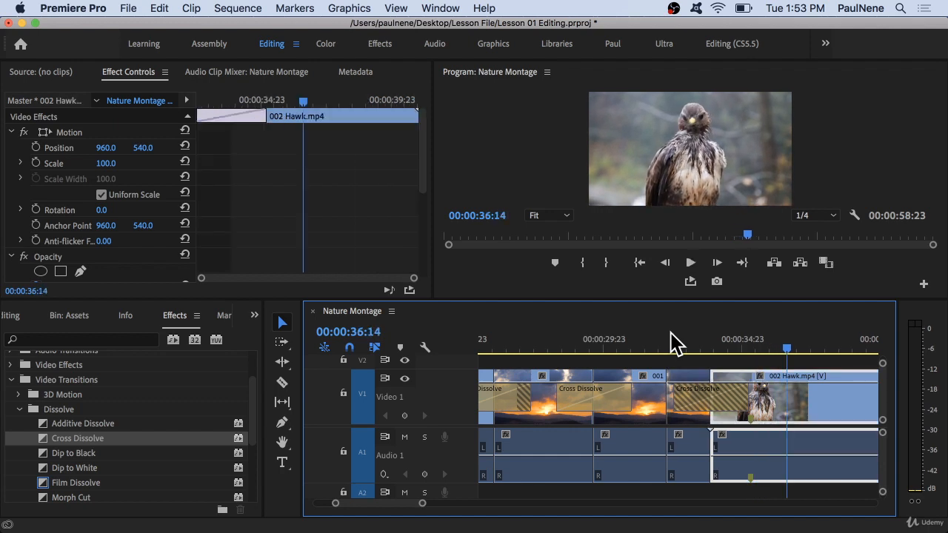
Add a Film Dissolve to the cut between 002 Hawk and 003 River, accepting the repeated-frames warning.
scroll(681, 386, "down", 1)
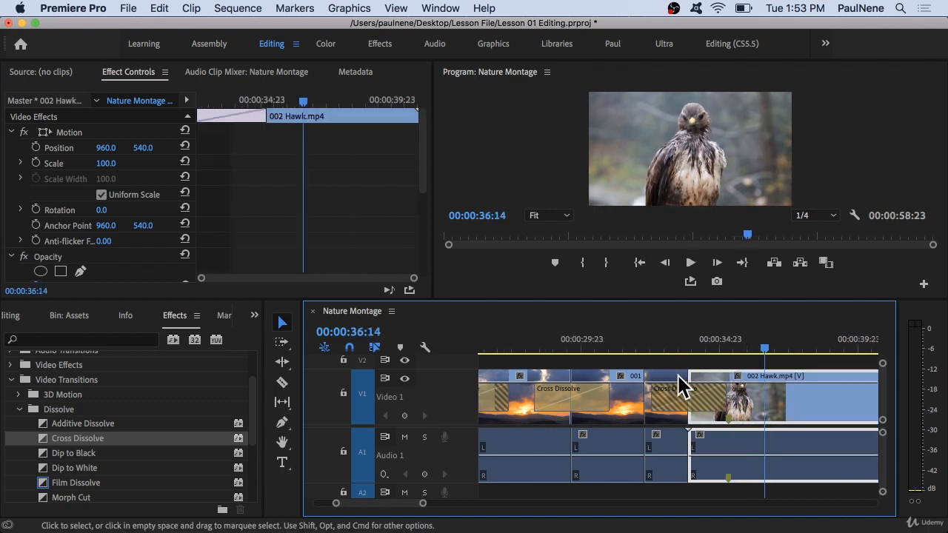
scroll(679, 378, "down", 5)
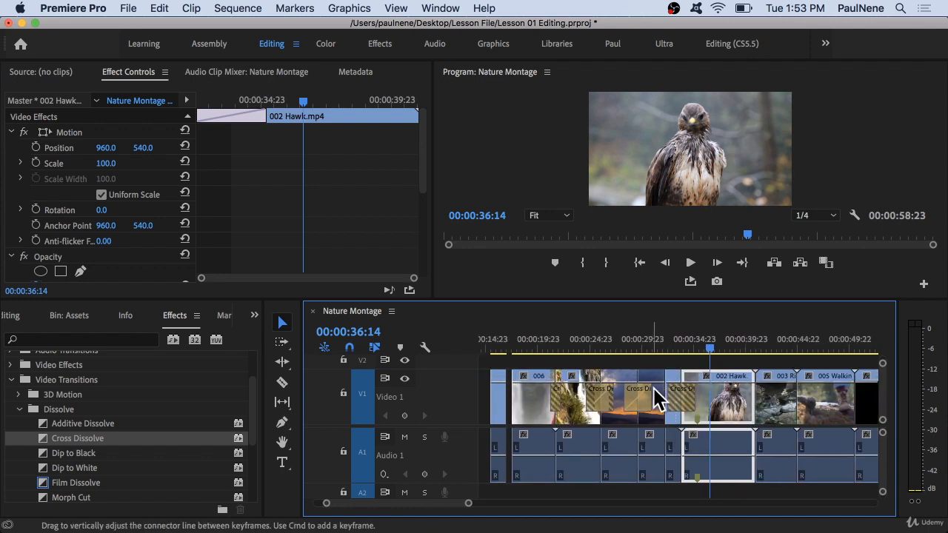
scroll(657, 399, "down", 2)
scroll(657, 408, "down", 3)
scroll(660, 408, "down", 3)
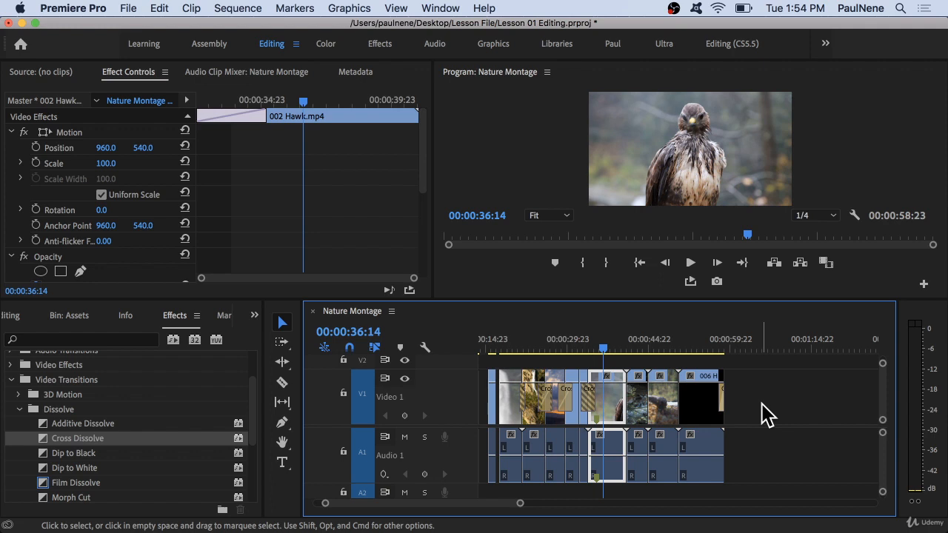
scroll(74, 444, "up", 3)
scroll(76, 442, "down", 2)
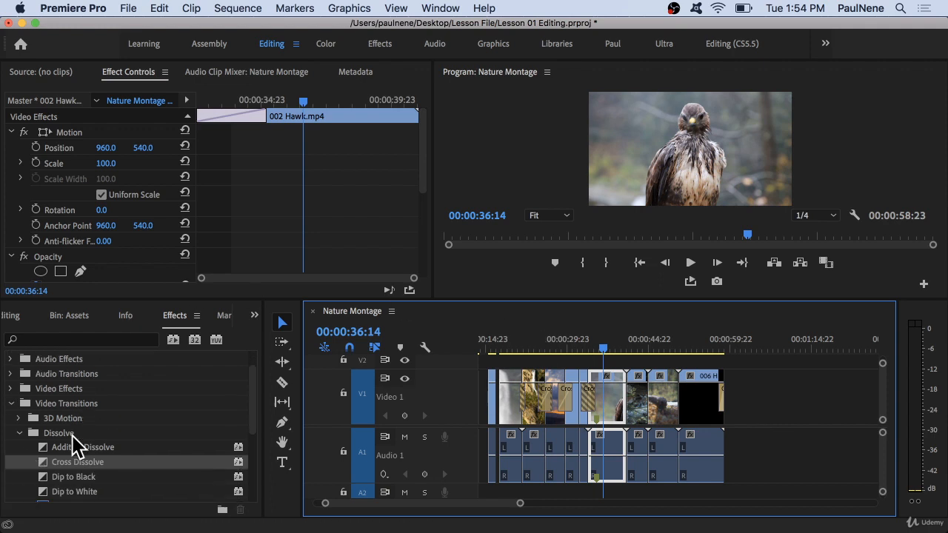
scroll(74, 437, "down", 3)
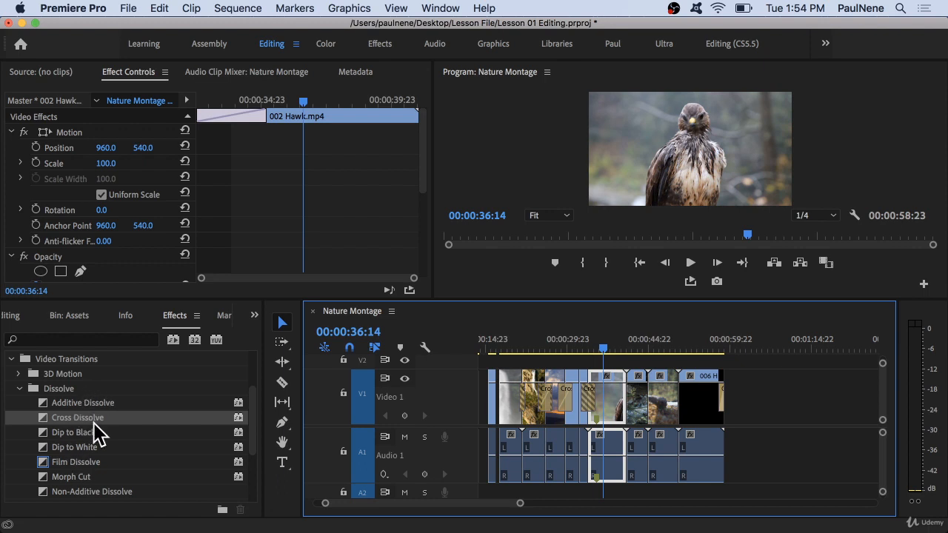
right_click(94, 423)
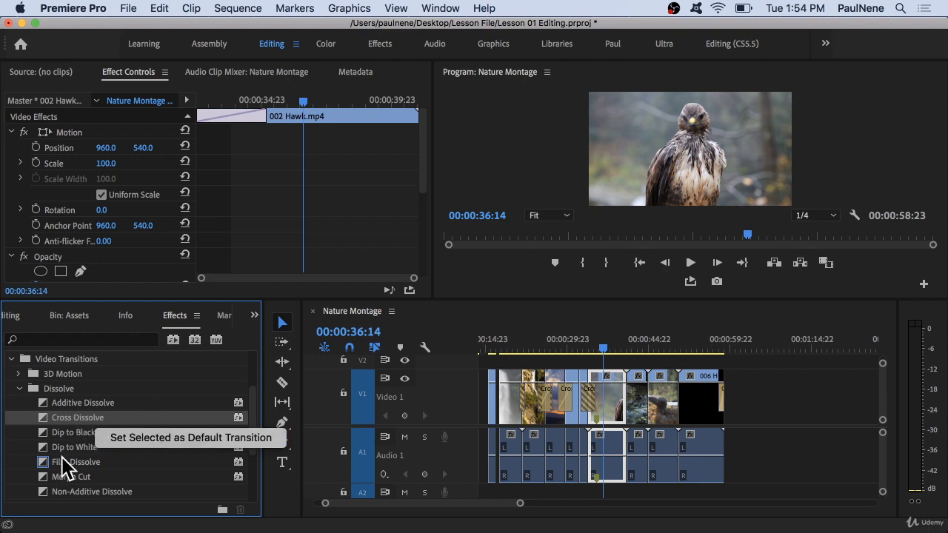
left_click(66, 461)
left_click(59, 462)
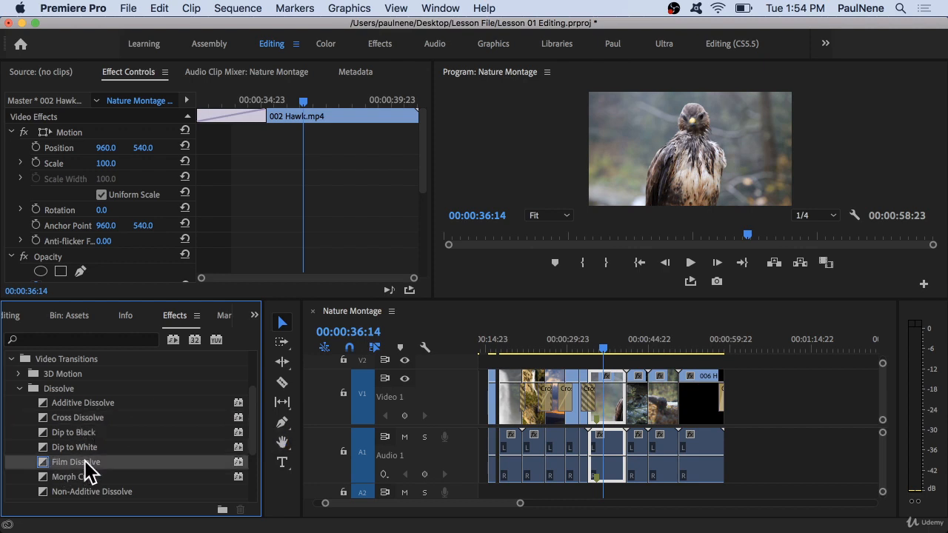
scroll(88, 471, "down", 2)
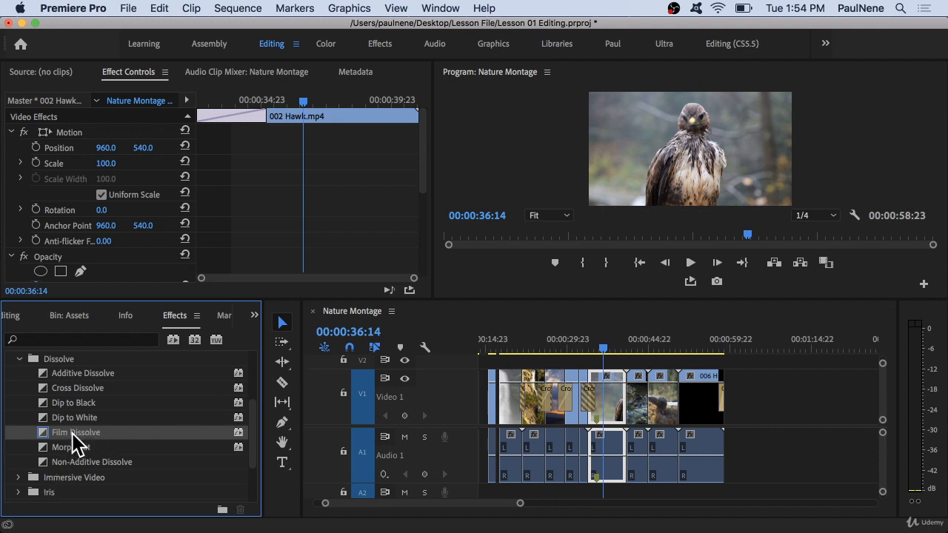
left_click_drag(75, 436, 628, 394)
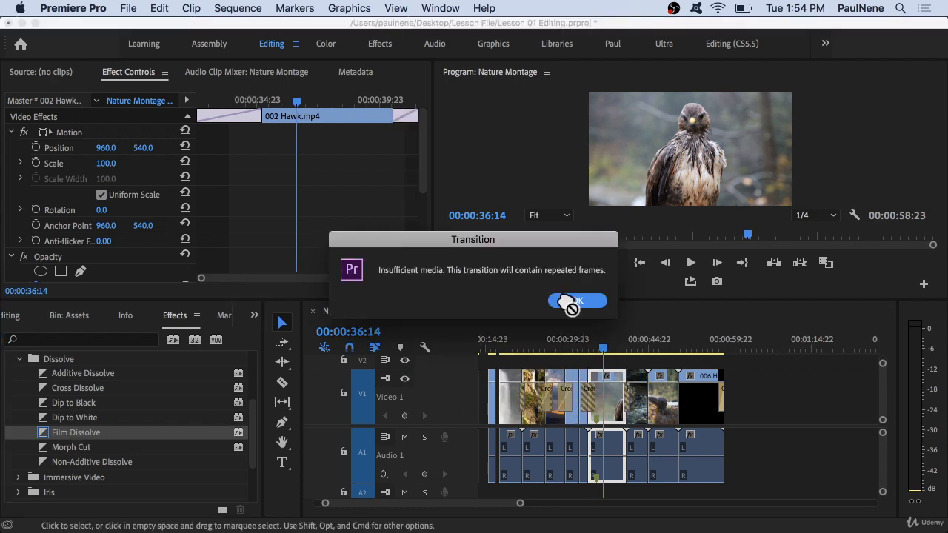
left_click(567, 298)
Play back the Film Dissolve between 002 Hawk and 003 River.
scroll(589, 389, "up", 5)
scroll(590, 390, "right", 4)
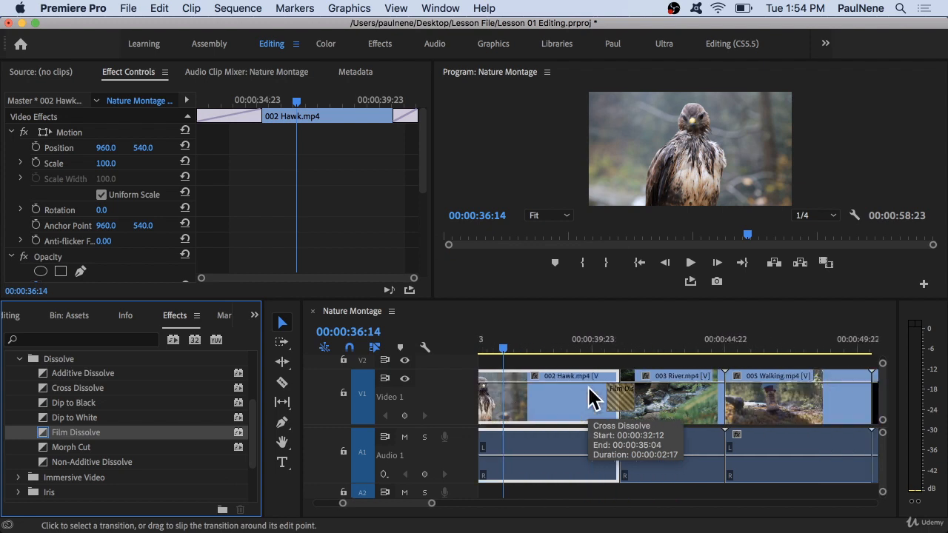
left_click(596, 335)
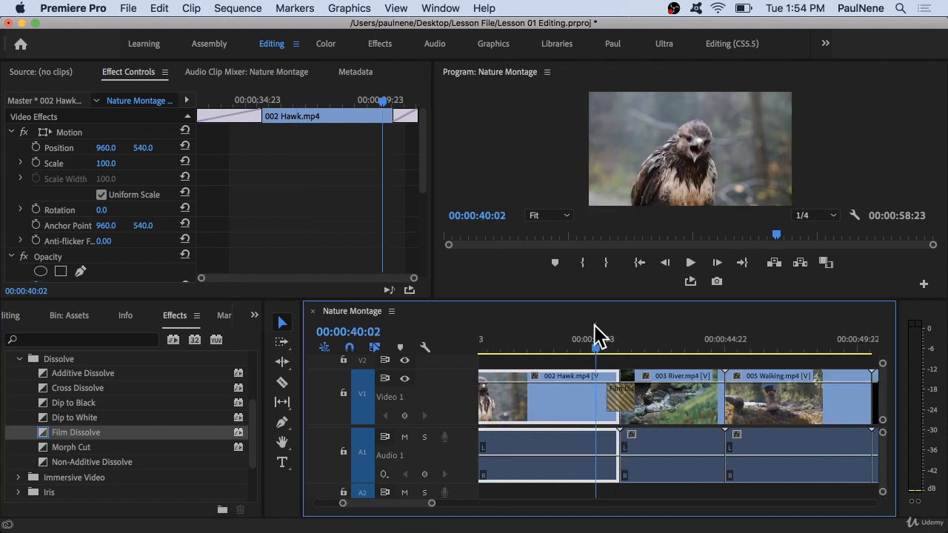
key("space")
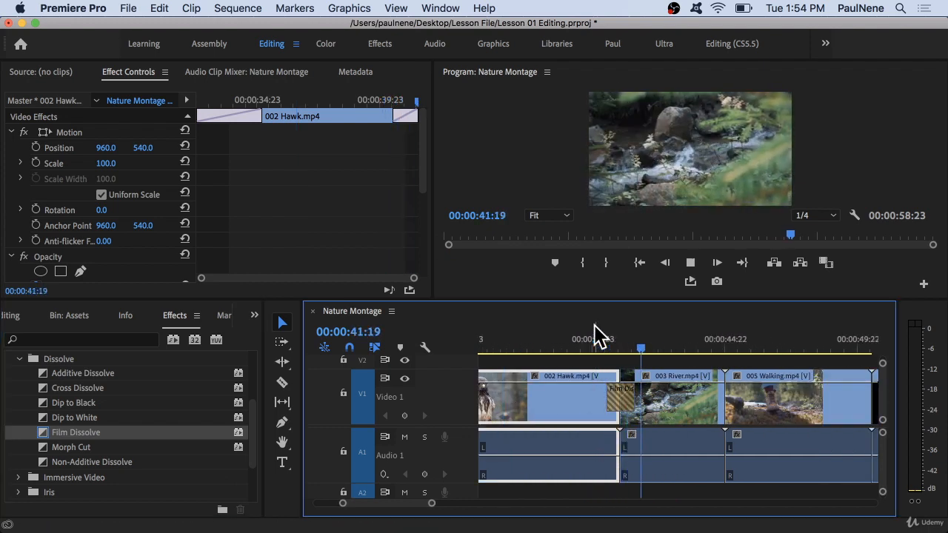
key("space")
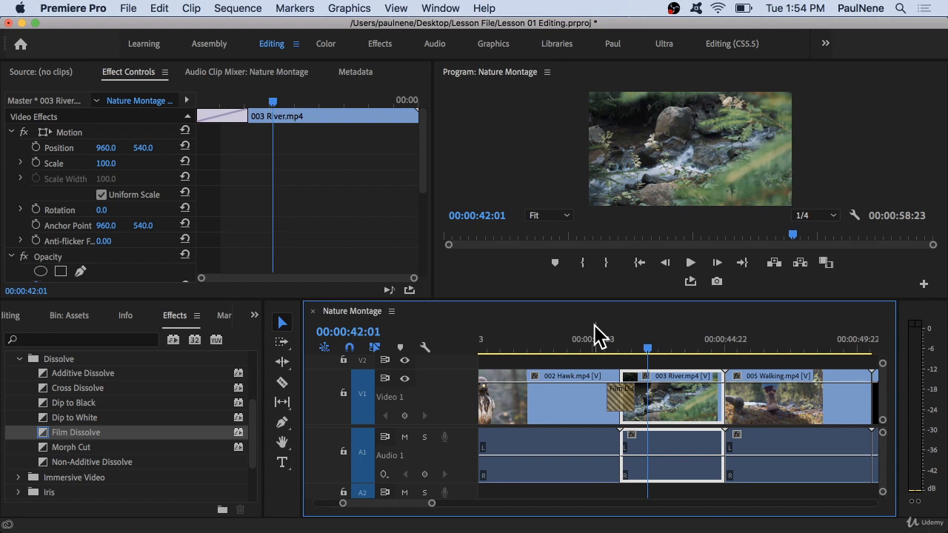
Select the clips from 002 Hawk to the end and apply default transitions to the selection.
left_click(592, 339)
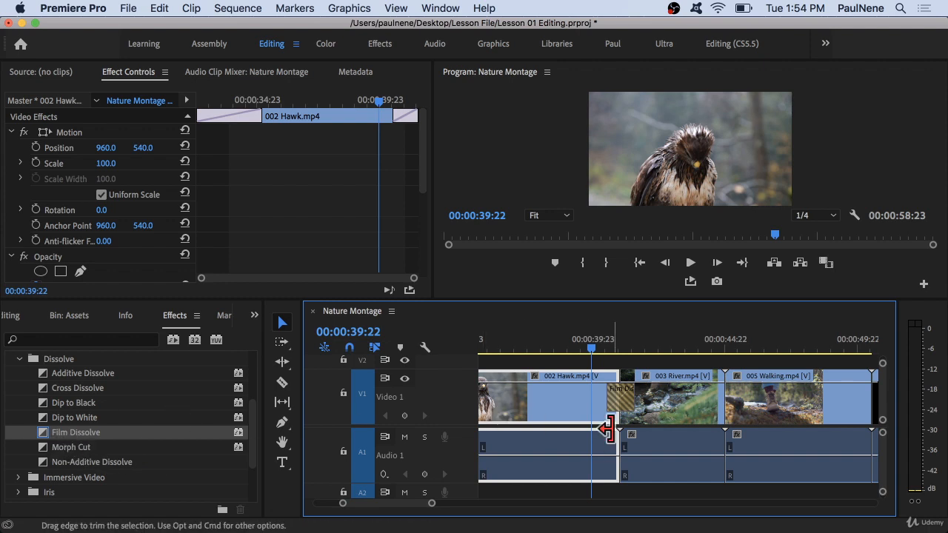
scroll(609, 429, "down", 3)
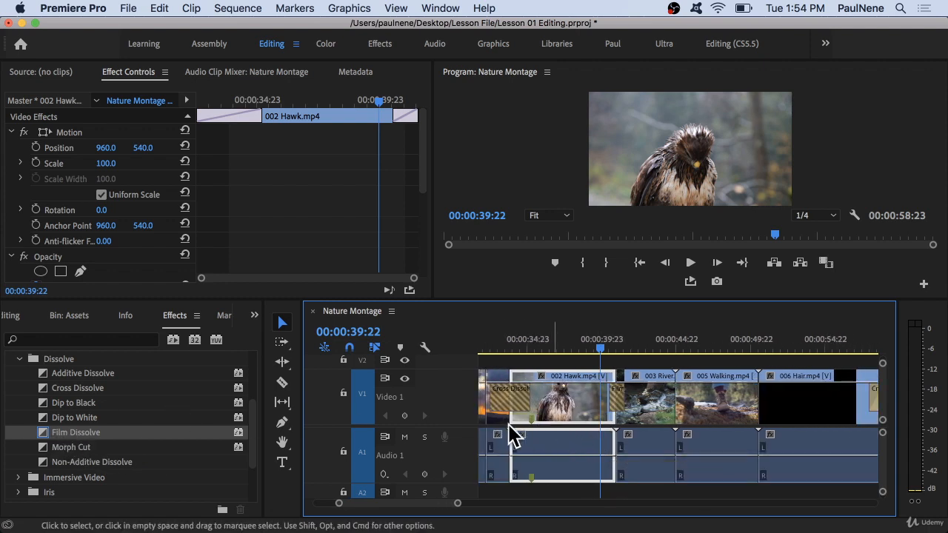
scroll(682, 418, "down", 5)
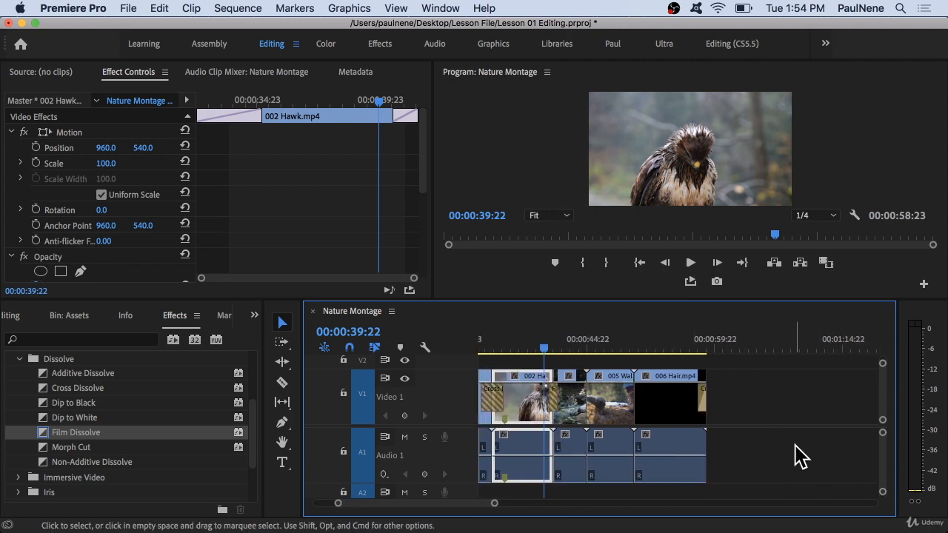
left_click_drag(805, 449, 752, 392)
left_click_drag(796, 455, 775, 427)
left_click(282, 325)
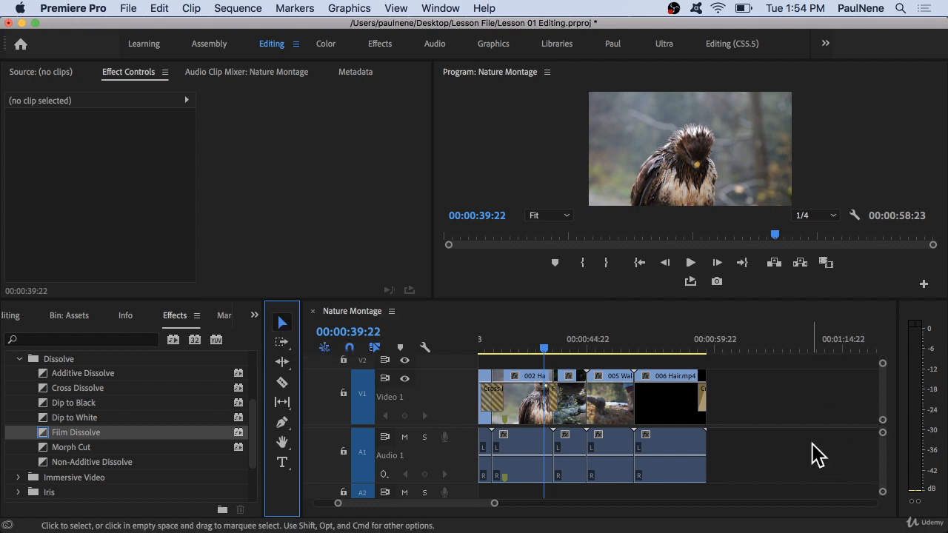
left_click_drag(813, 445, 516, 362)
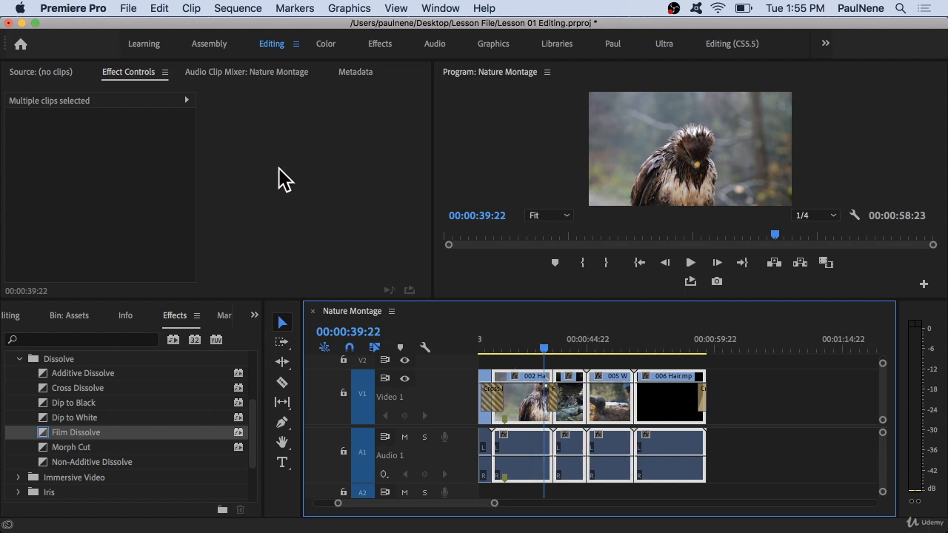
left_click(234, 10)
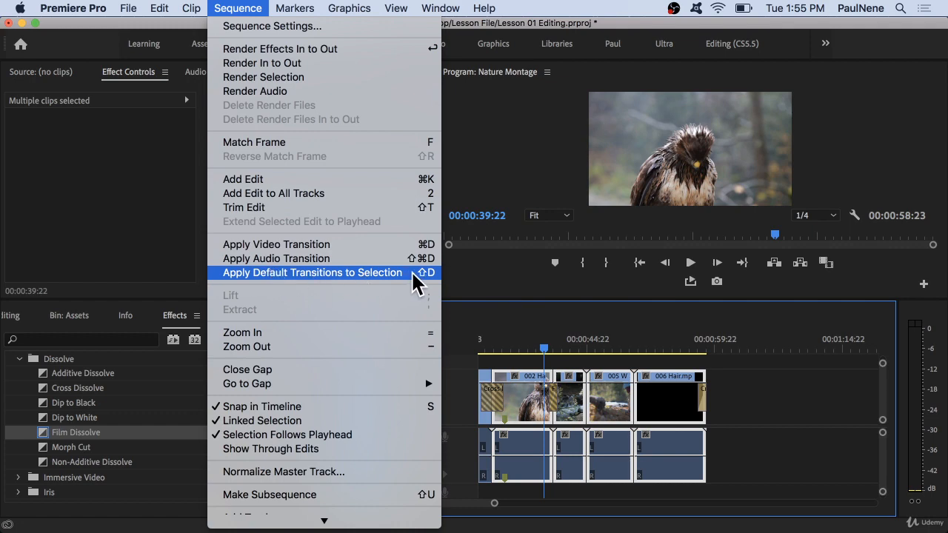
left_click(294, 272)
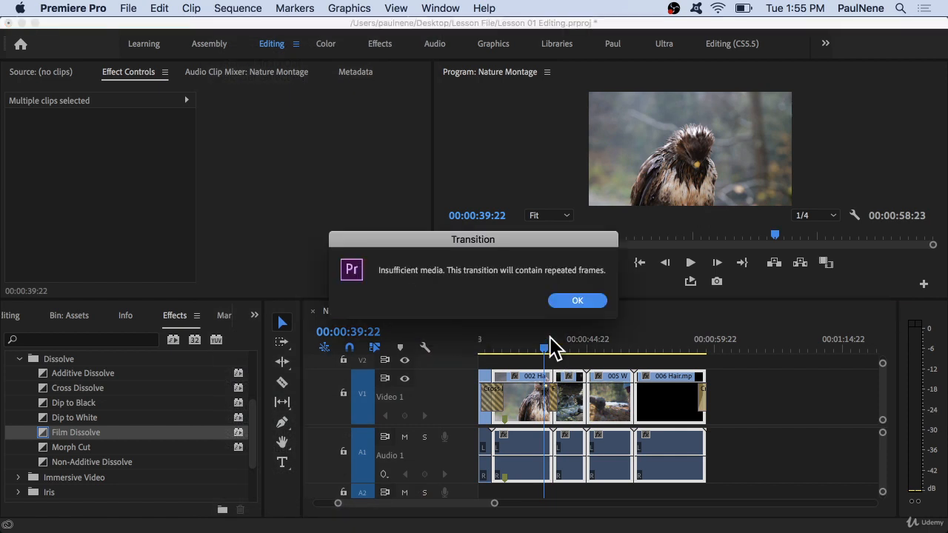
left_click(577, 300)
Inspect one of the new transitions, then undo the last two edits.
left_click(552, 407)
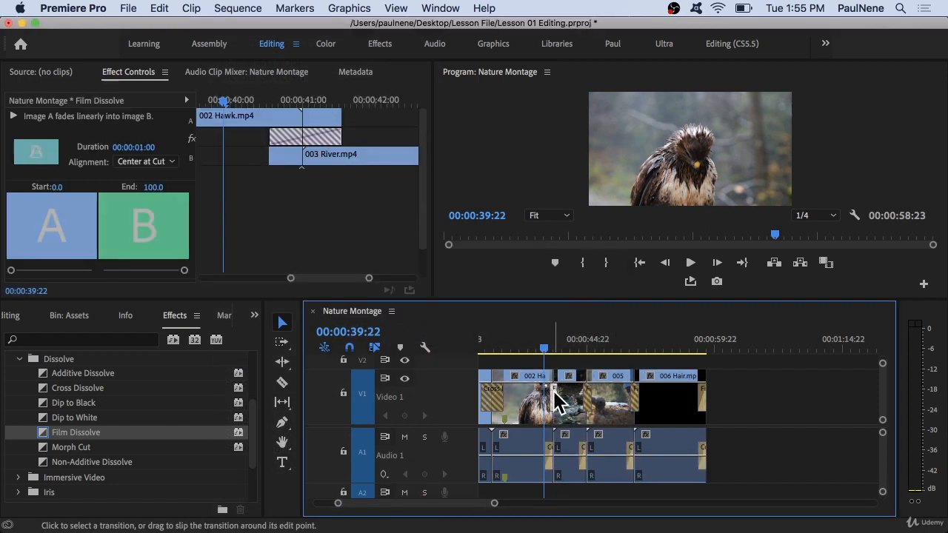
left_click(549, 347)
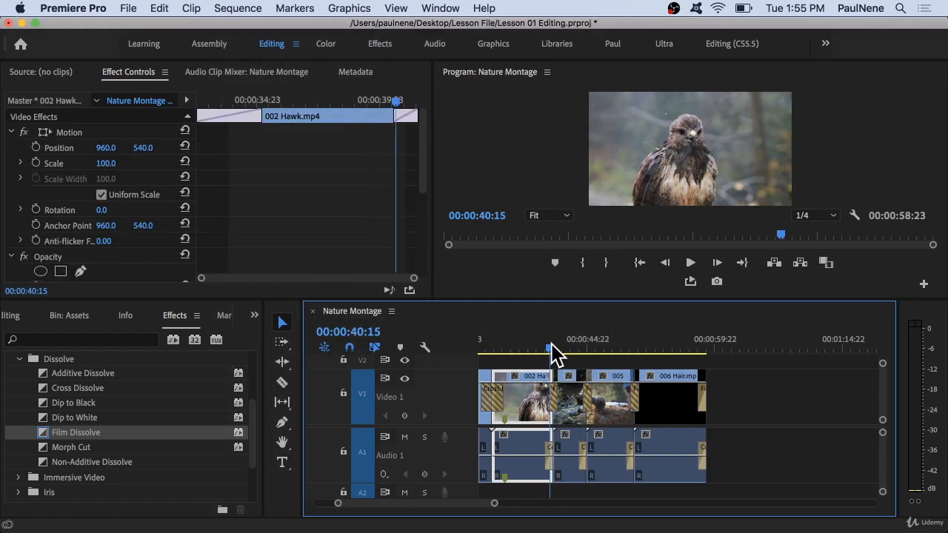
left_click_drag(551, 345, 526, 324)
key("super+z")
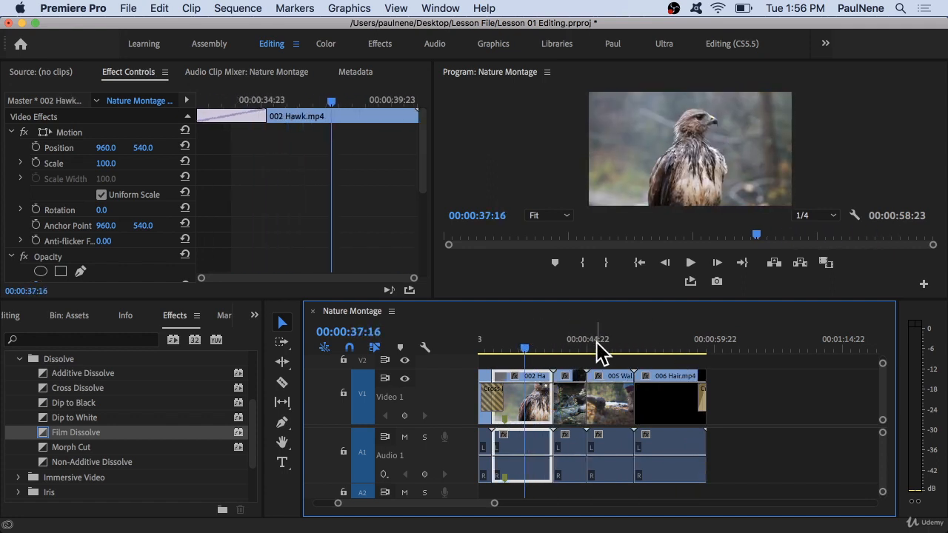
key("super+z")
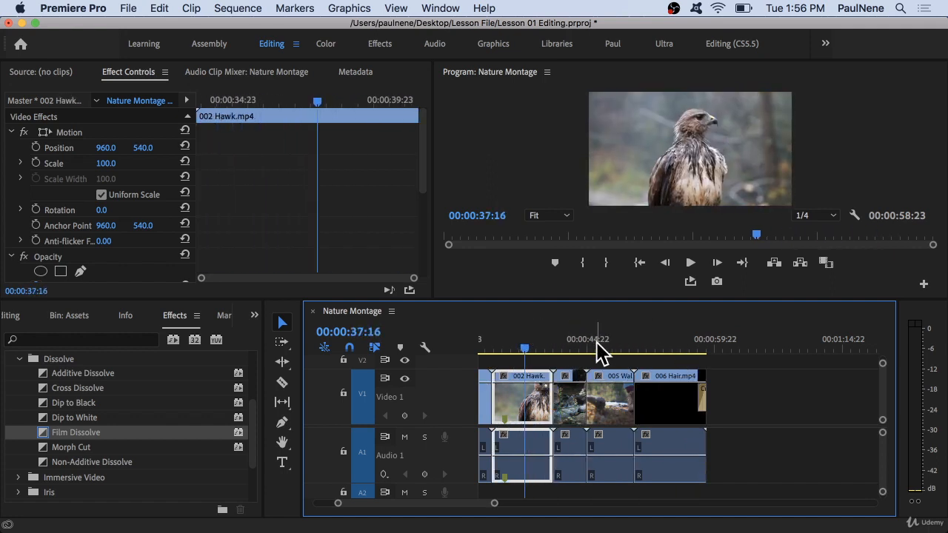
Marquee-select the clips from 002 Hawk to the end of the sequence and apply default transitions, accepting the repeated-frames warning.
left_click(812, 461)
left_click_drag(807, 453, 507, 355)
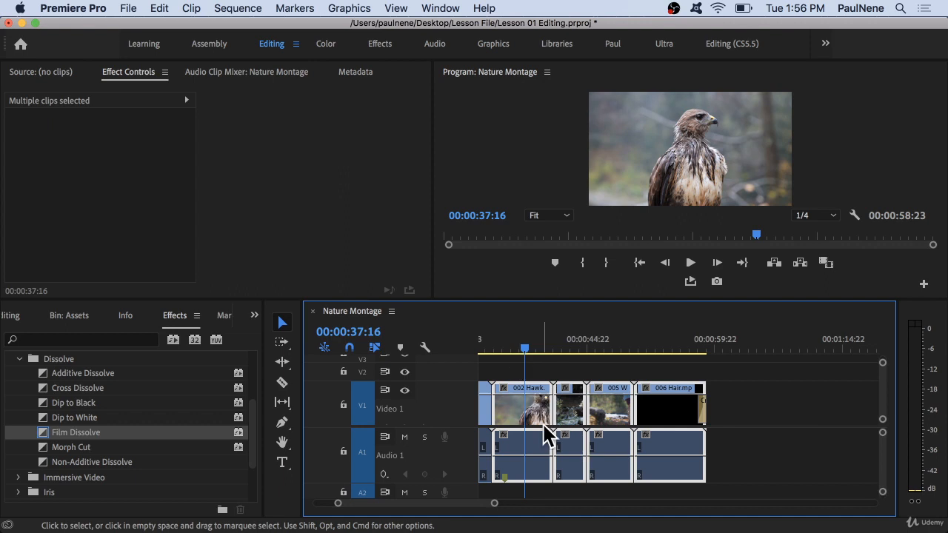
key("shift")
key("shift+d")
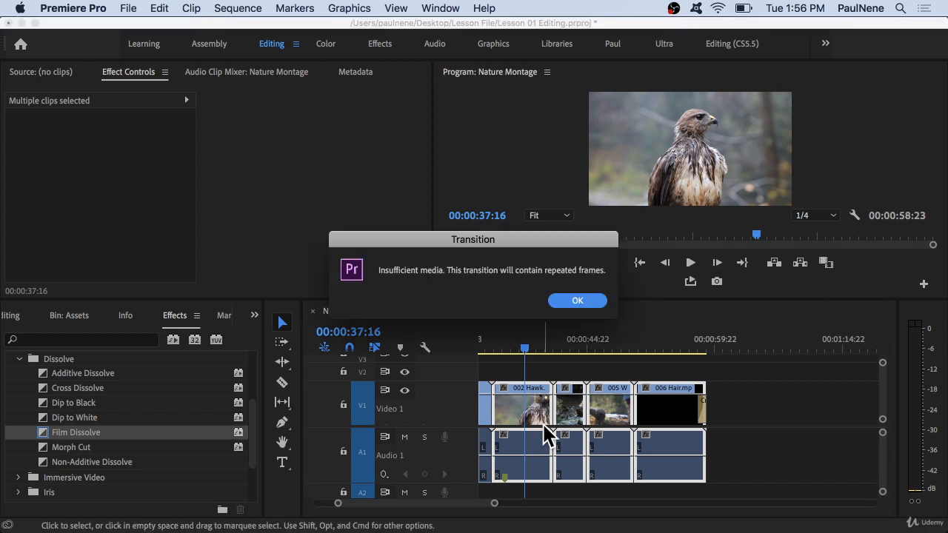
key("Return")
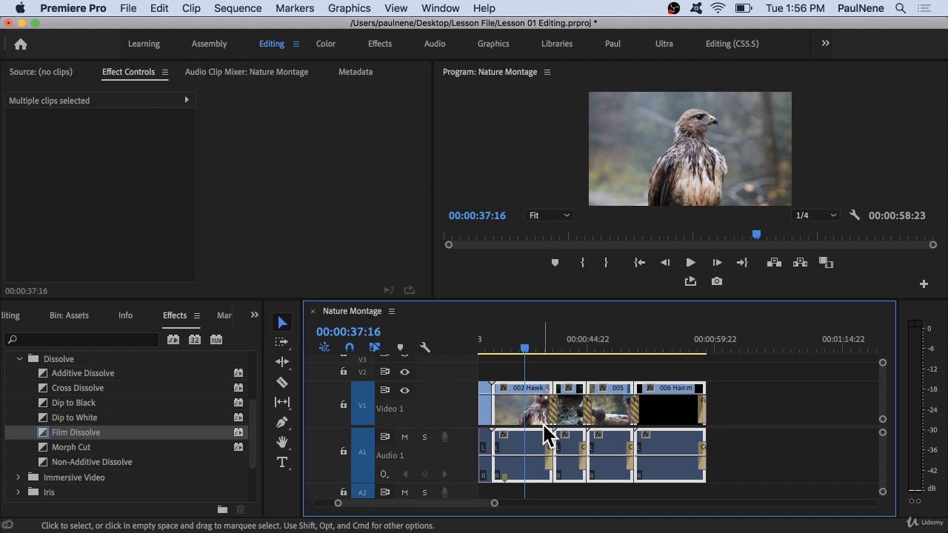
Select all clips in the sequence and apply default transitions to every cut, accepting the repeated-frames warning.
left_click(530, 354)
left_click_drag(530, 354, 561, 374)
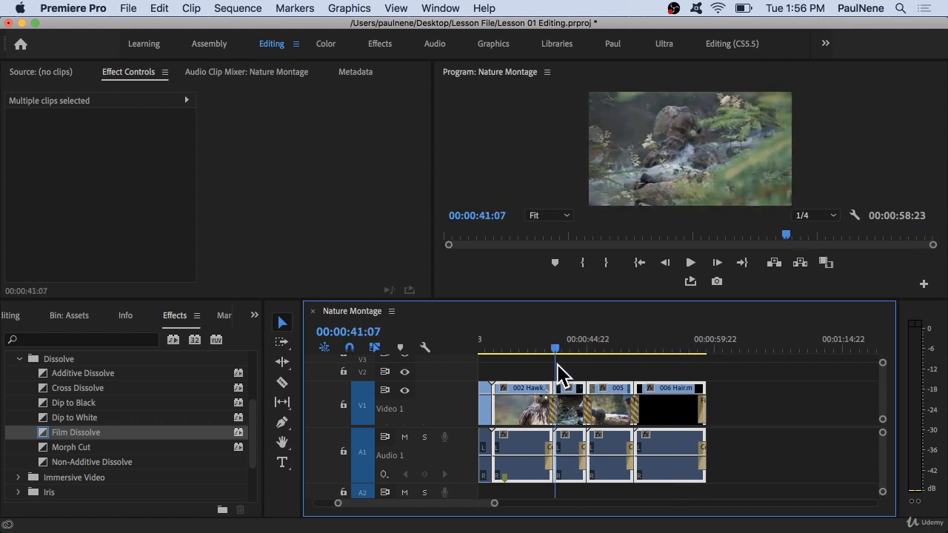
key("minus")
key("minus")
key("minus")
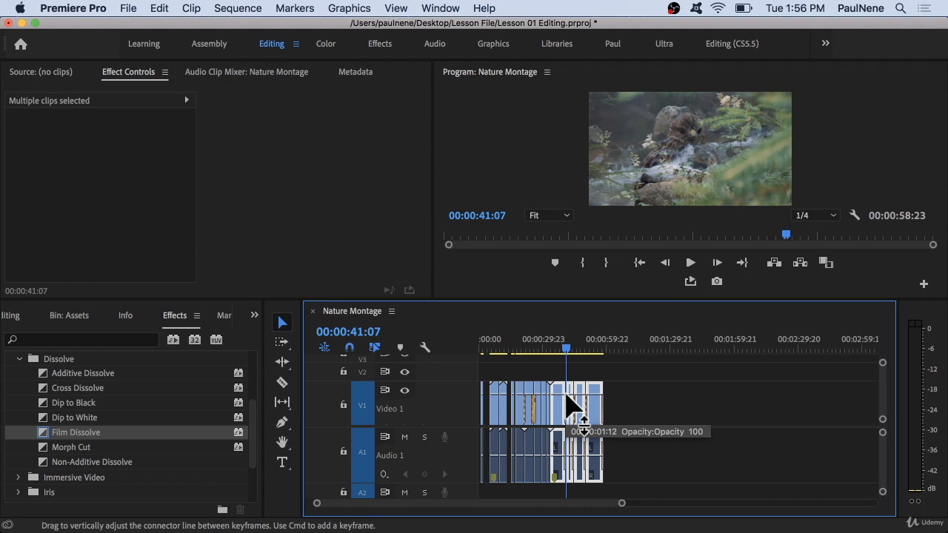
left_click_drag(745, 463, 478, 380)
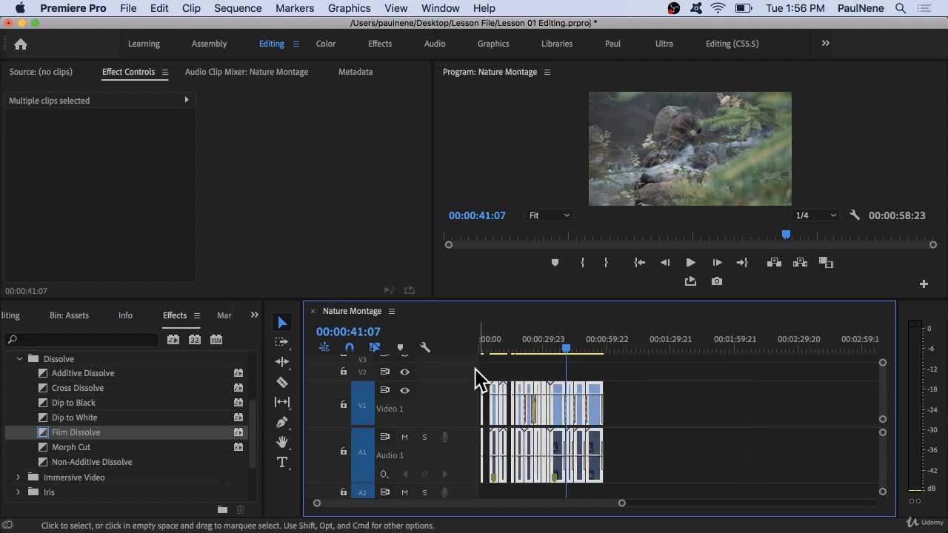
key("shift+d")
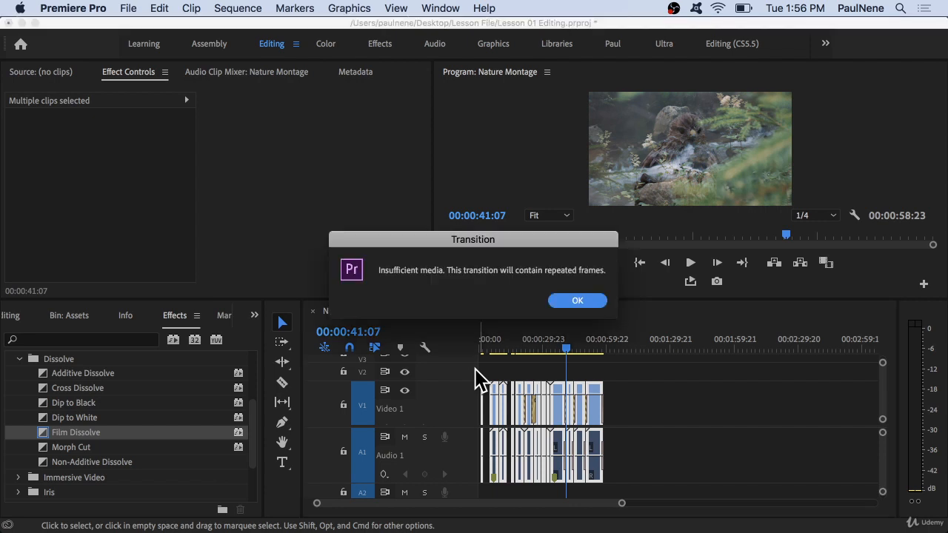
key("Return")
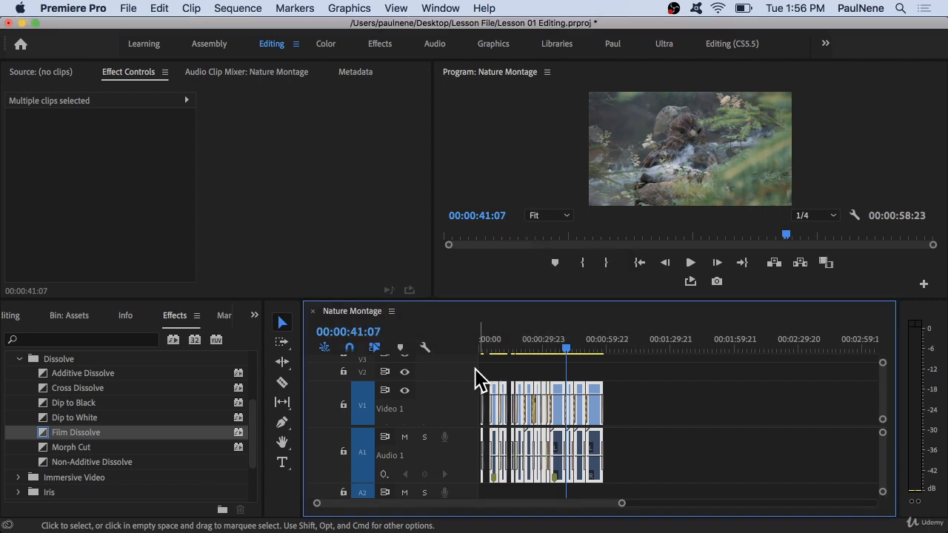
Play back part of the sequence to review the newly added transitions.
scroll(560, 422, "up", 10)
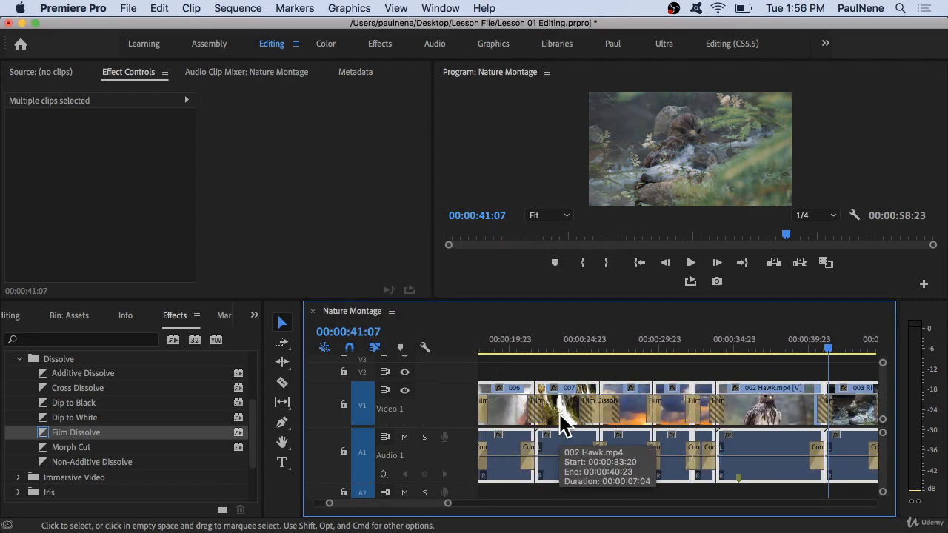
scroll(561, 423, "down", 2)
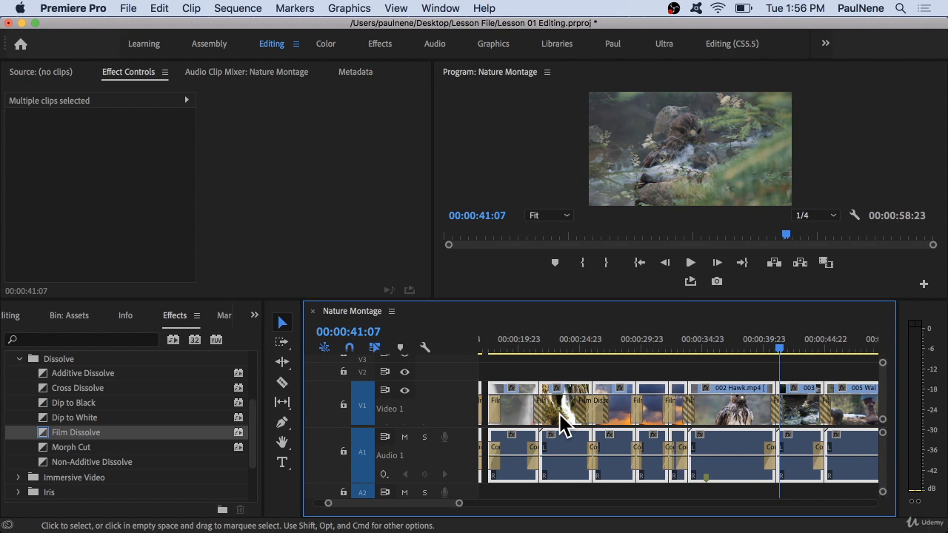
scroll(560, 422, "down", 6)
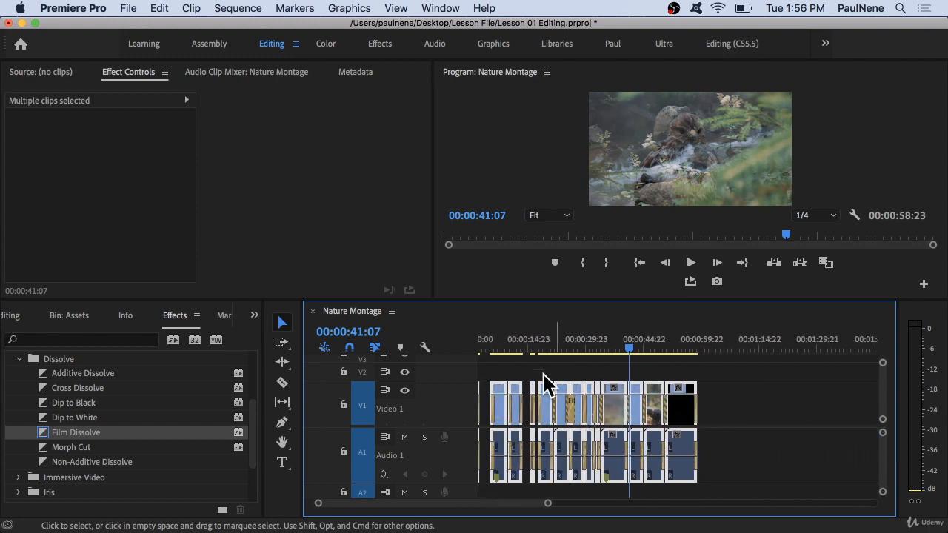
left_click_drag(508, 339, 573, 339)
key("space")
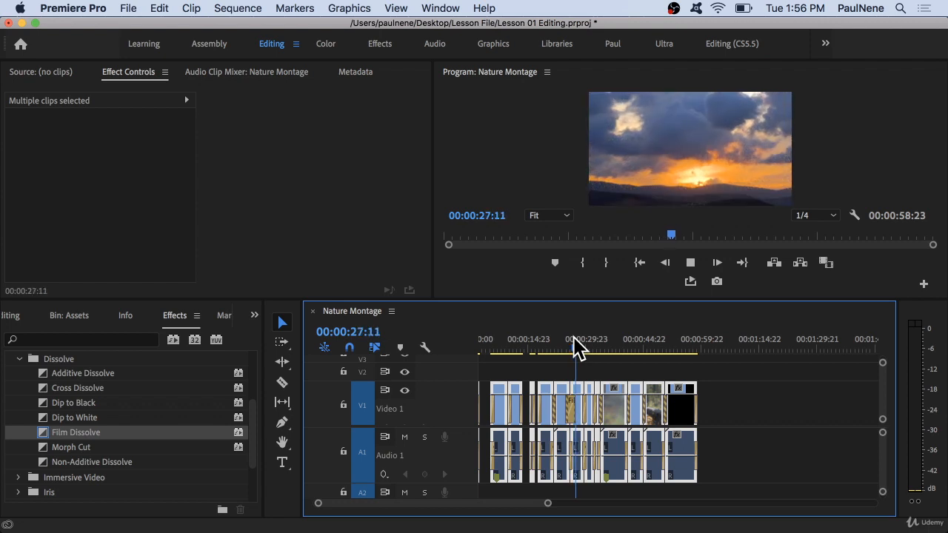
key("space")
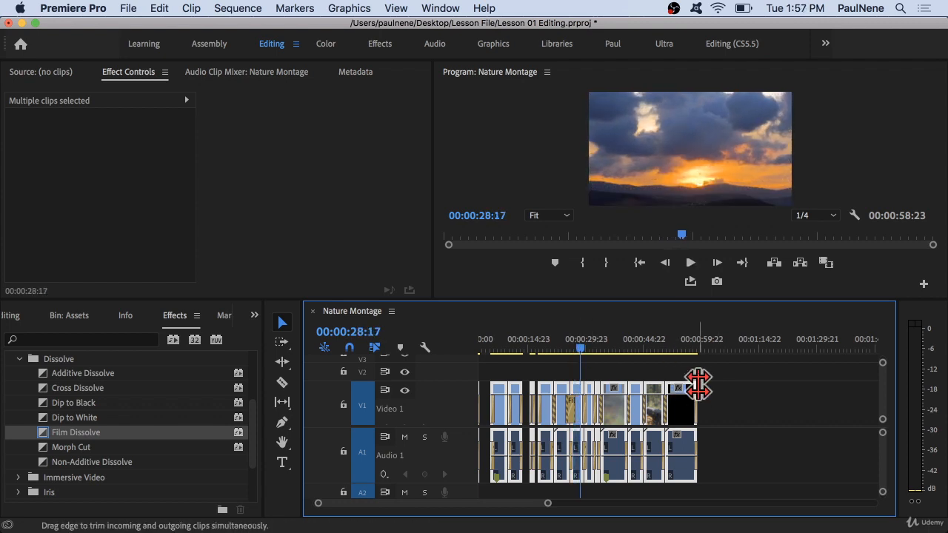
Undo the application of default transitions to all clips and deselect the sequence.
key("super+z")
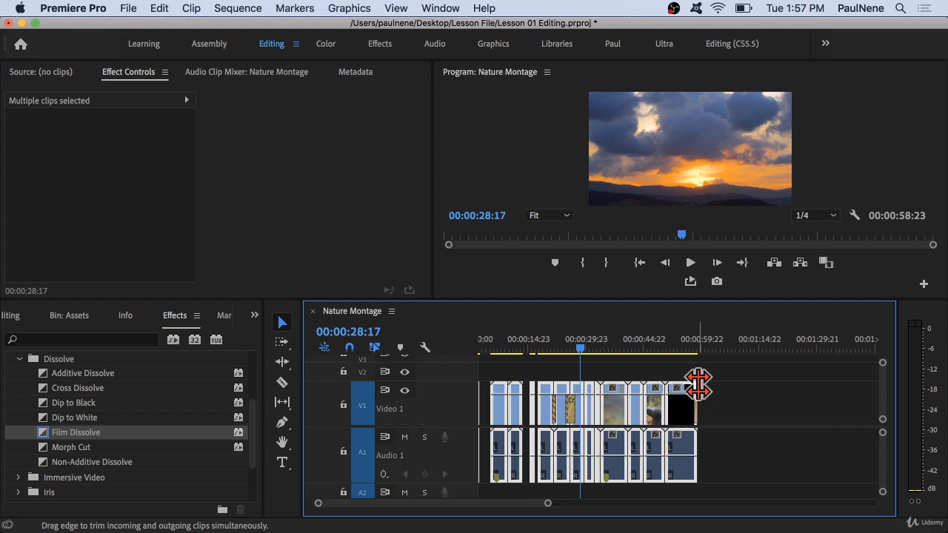
left_click(764, 417)
scroll(765, 416, "up", 5)
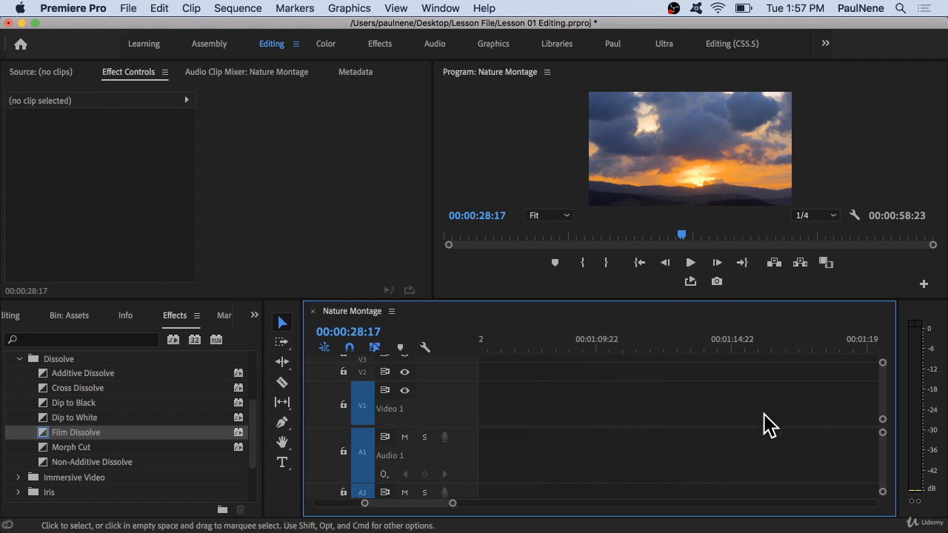
scroll(764, 416, "left", 8)
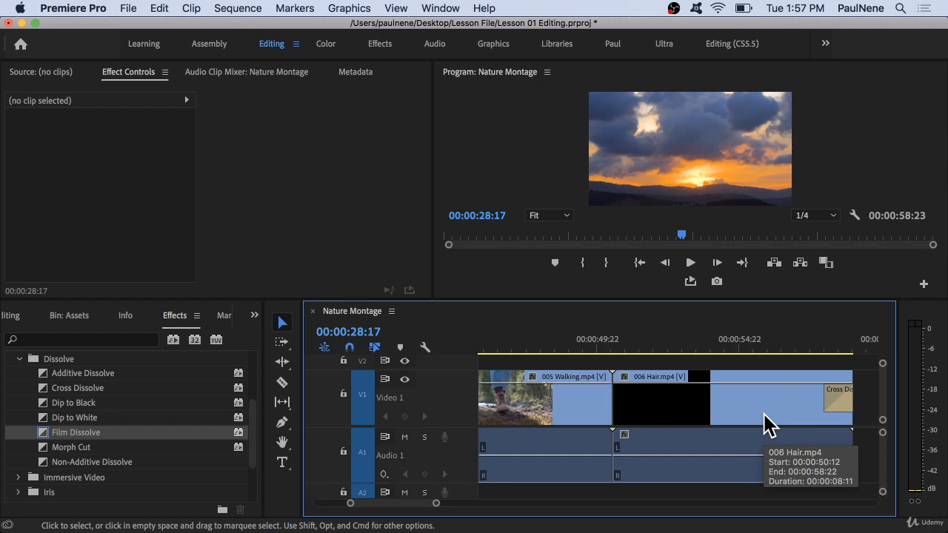